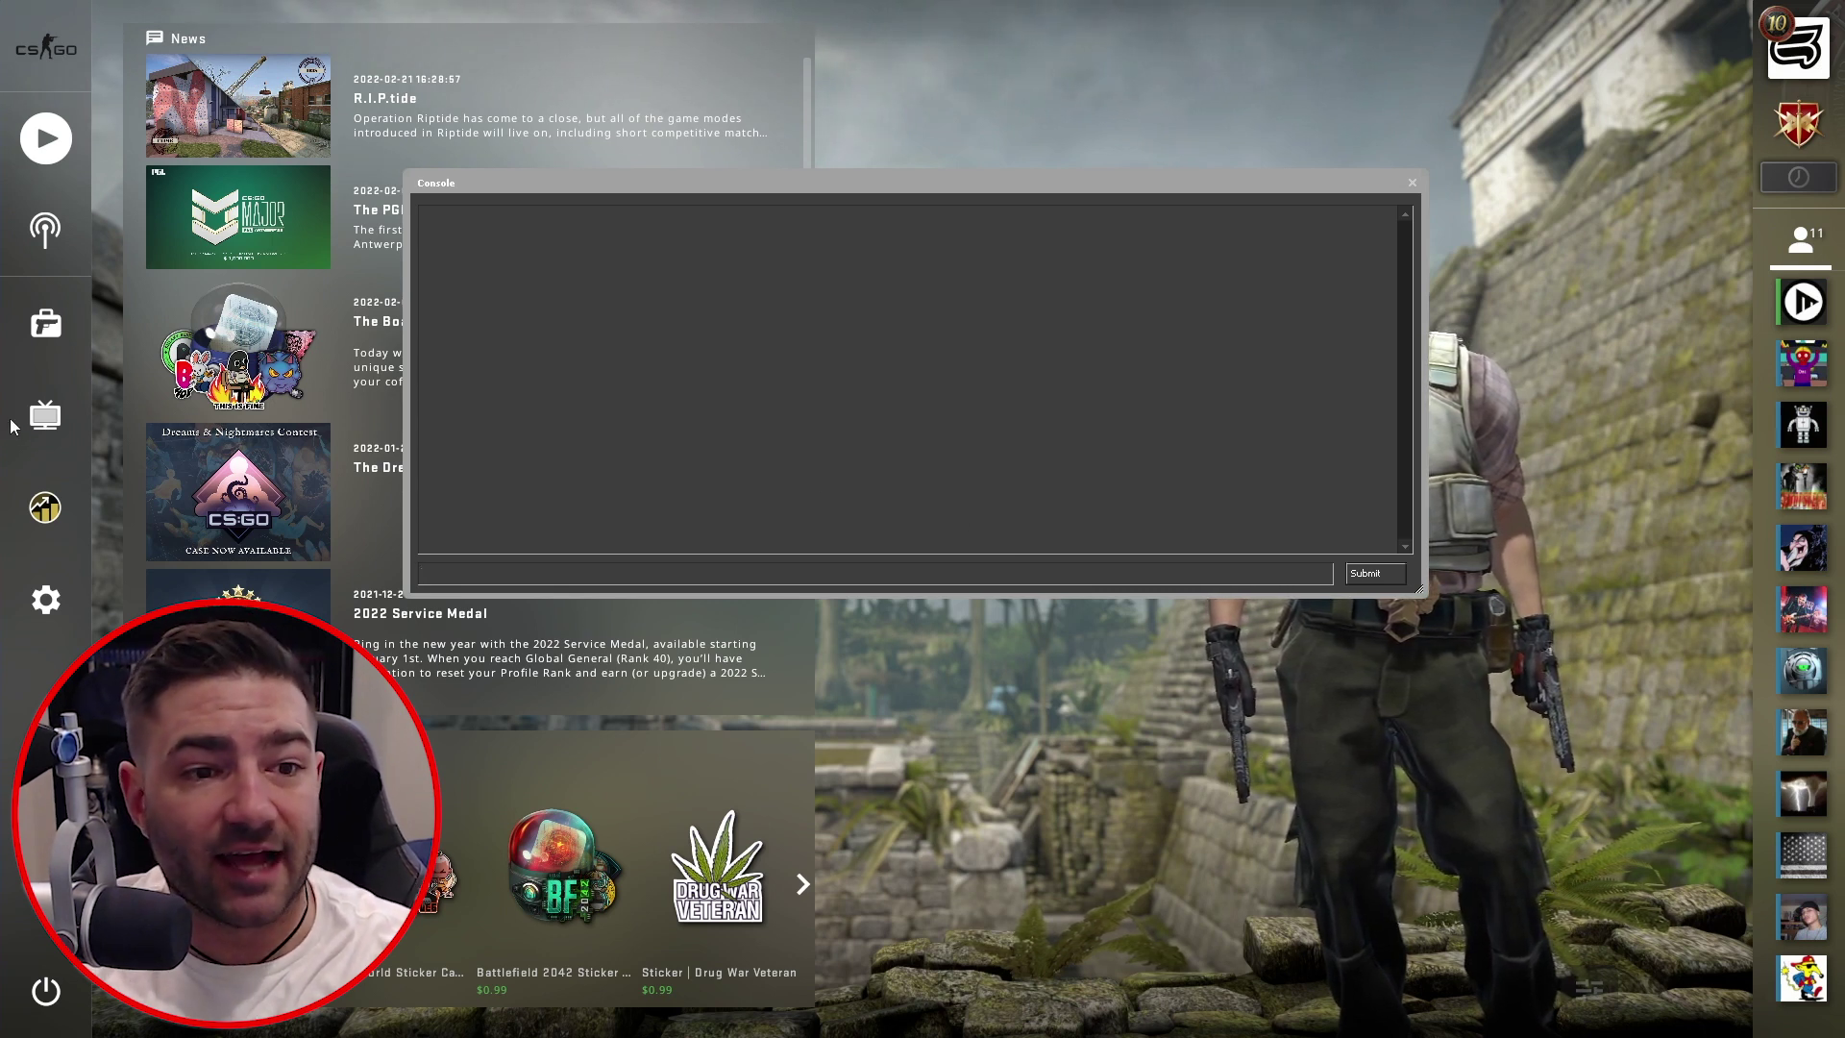
# - Close the console, check the downloaded Cobblestone match under Watch, then return to the main menu
pyautogui.click(1411, 182)
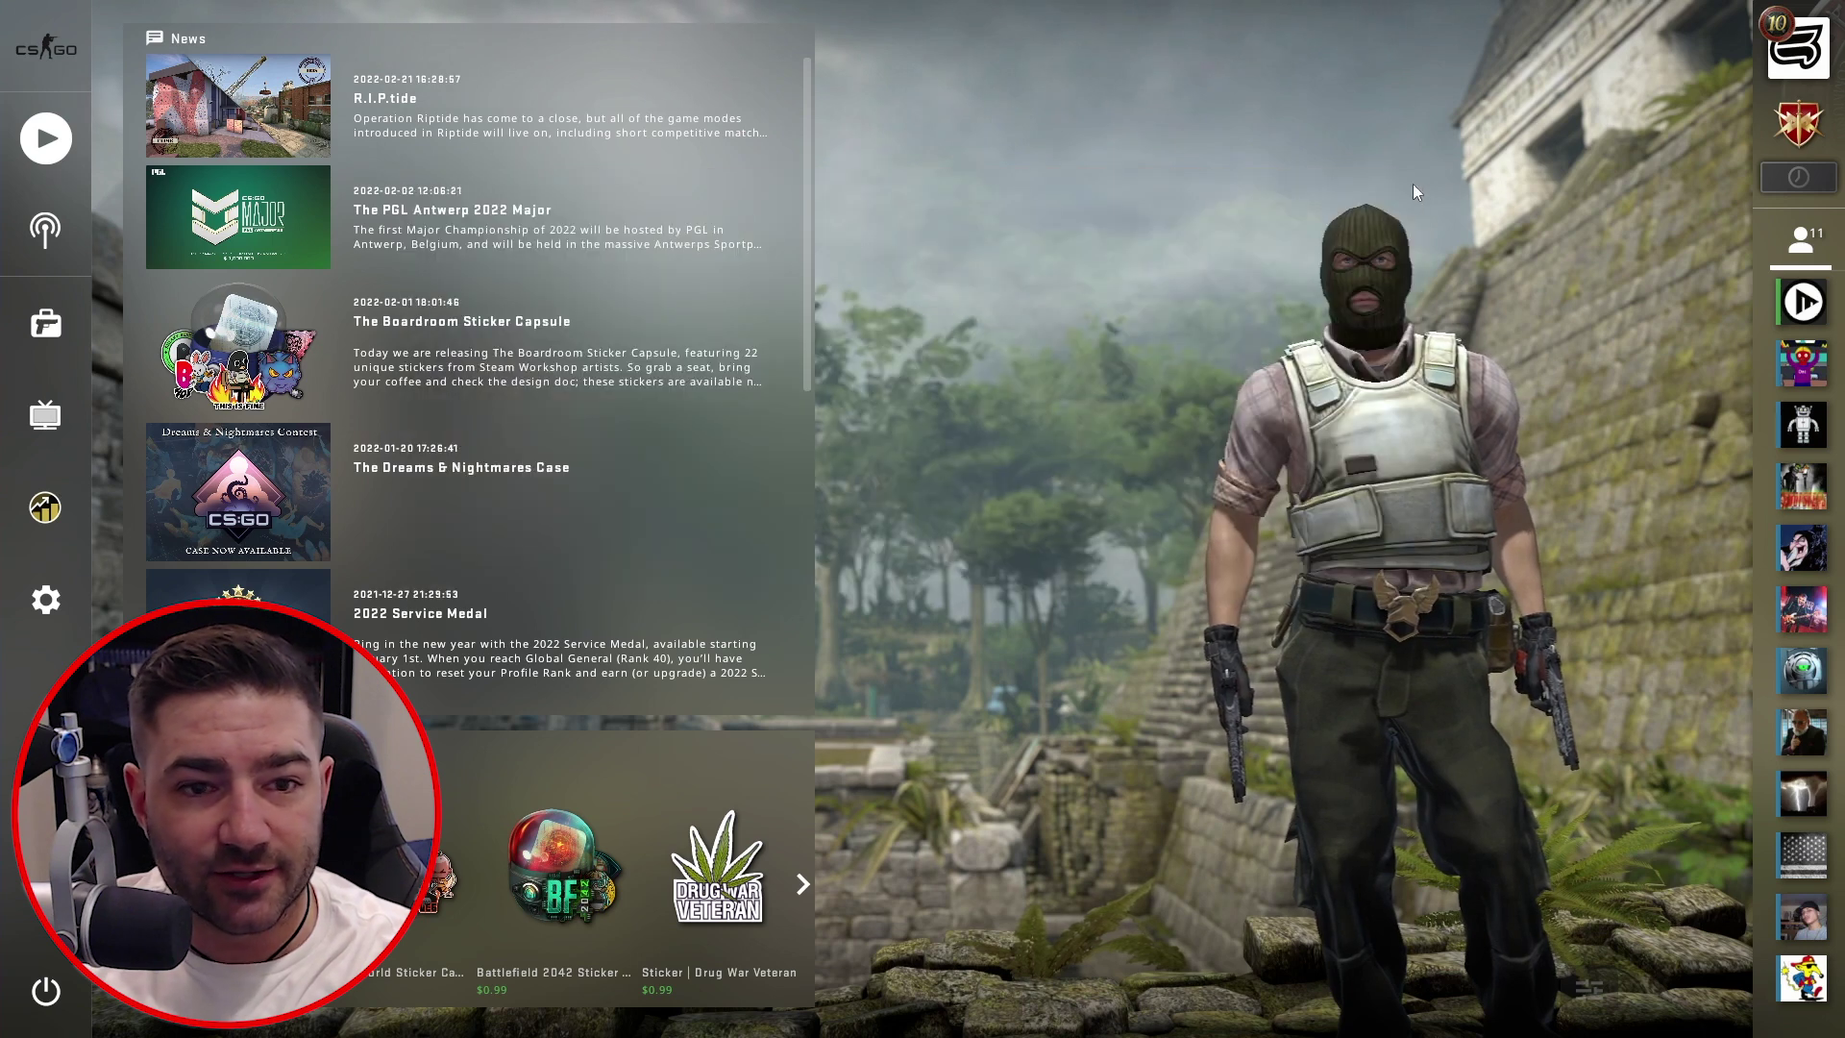
pyautogui.click(46, 415)
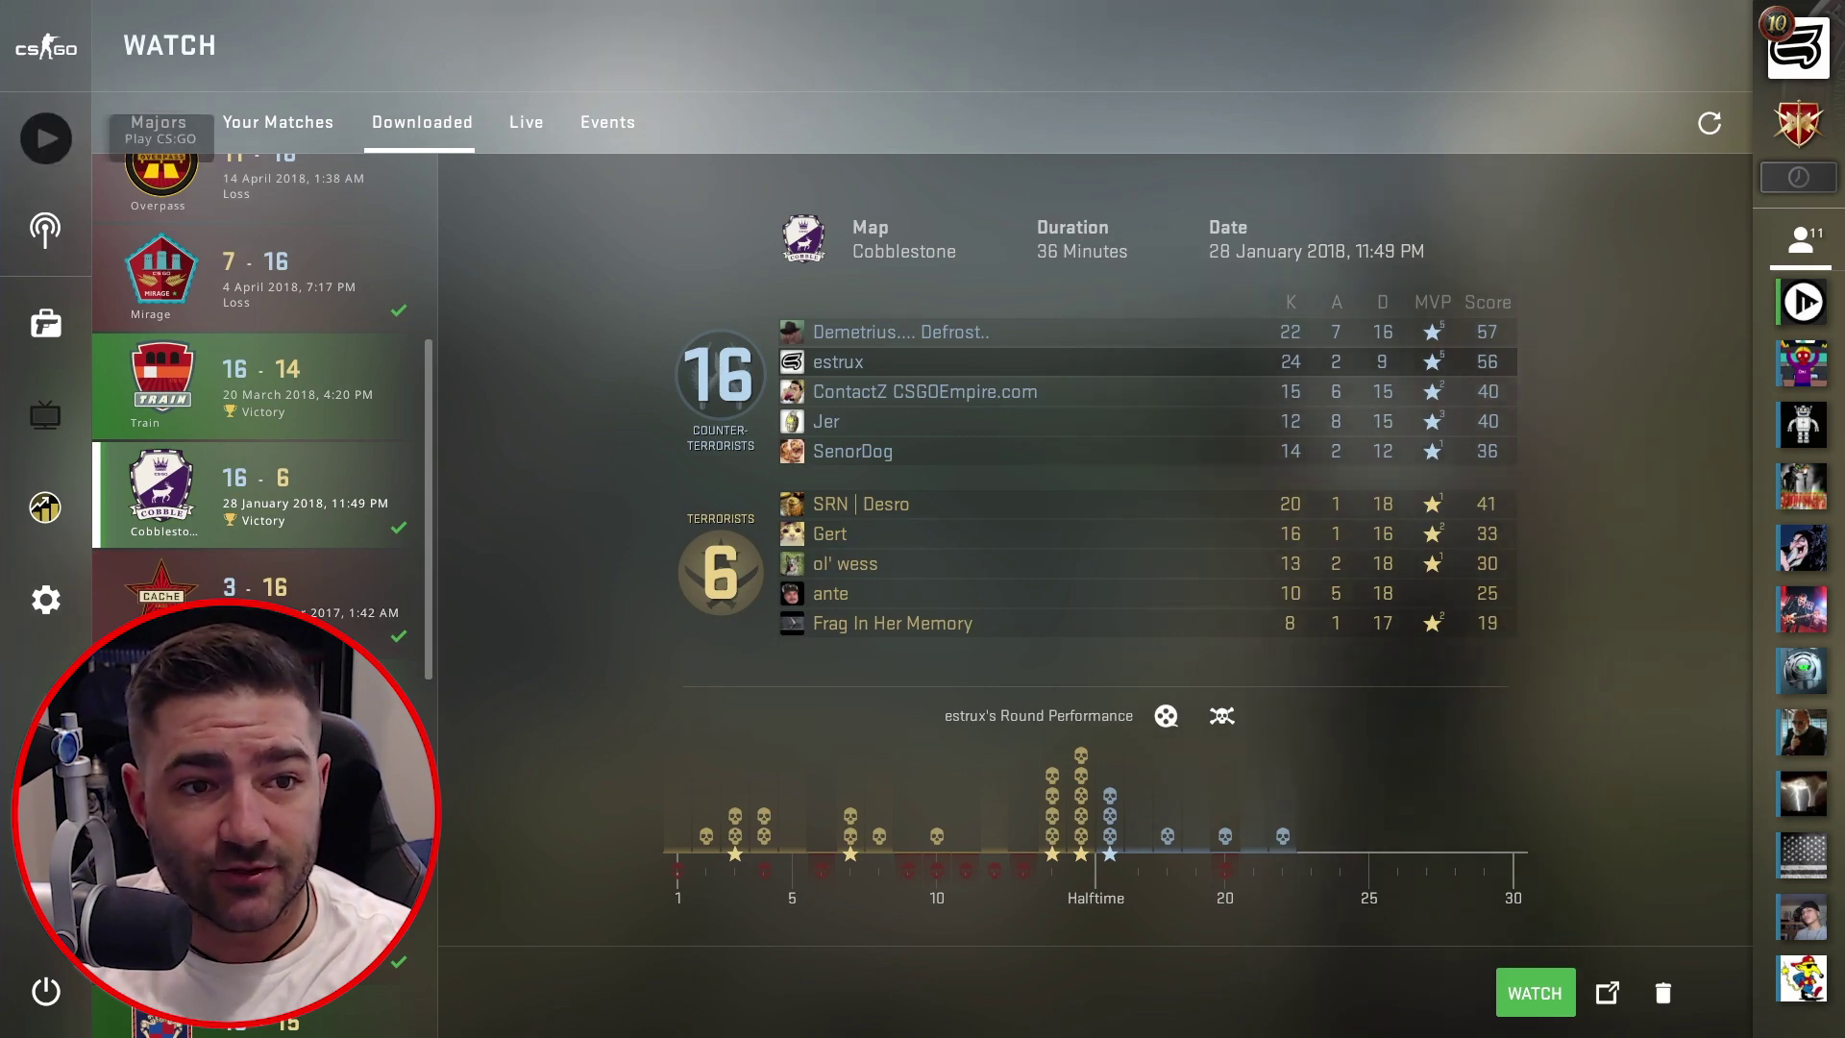
pyautogui.click(48, 53)
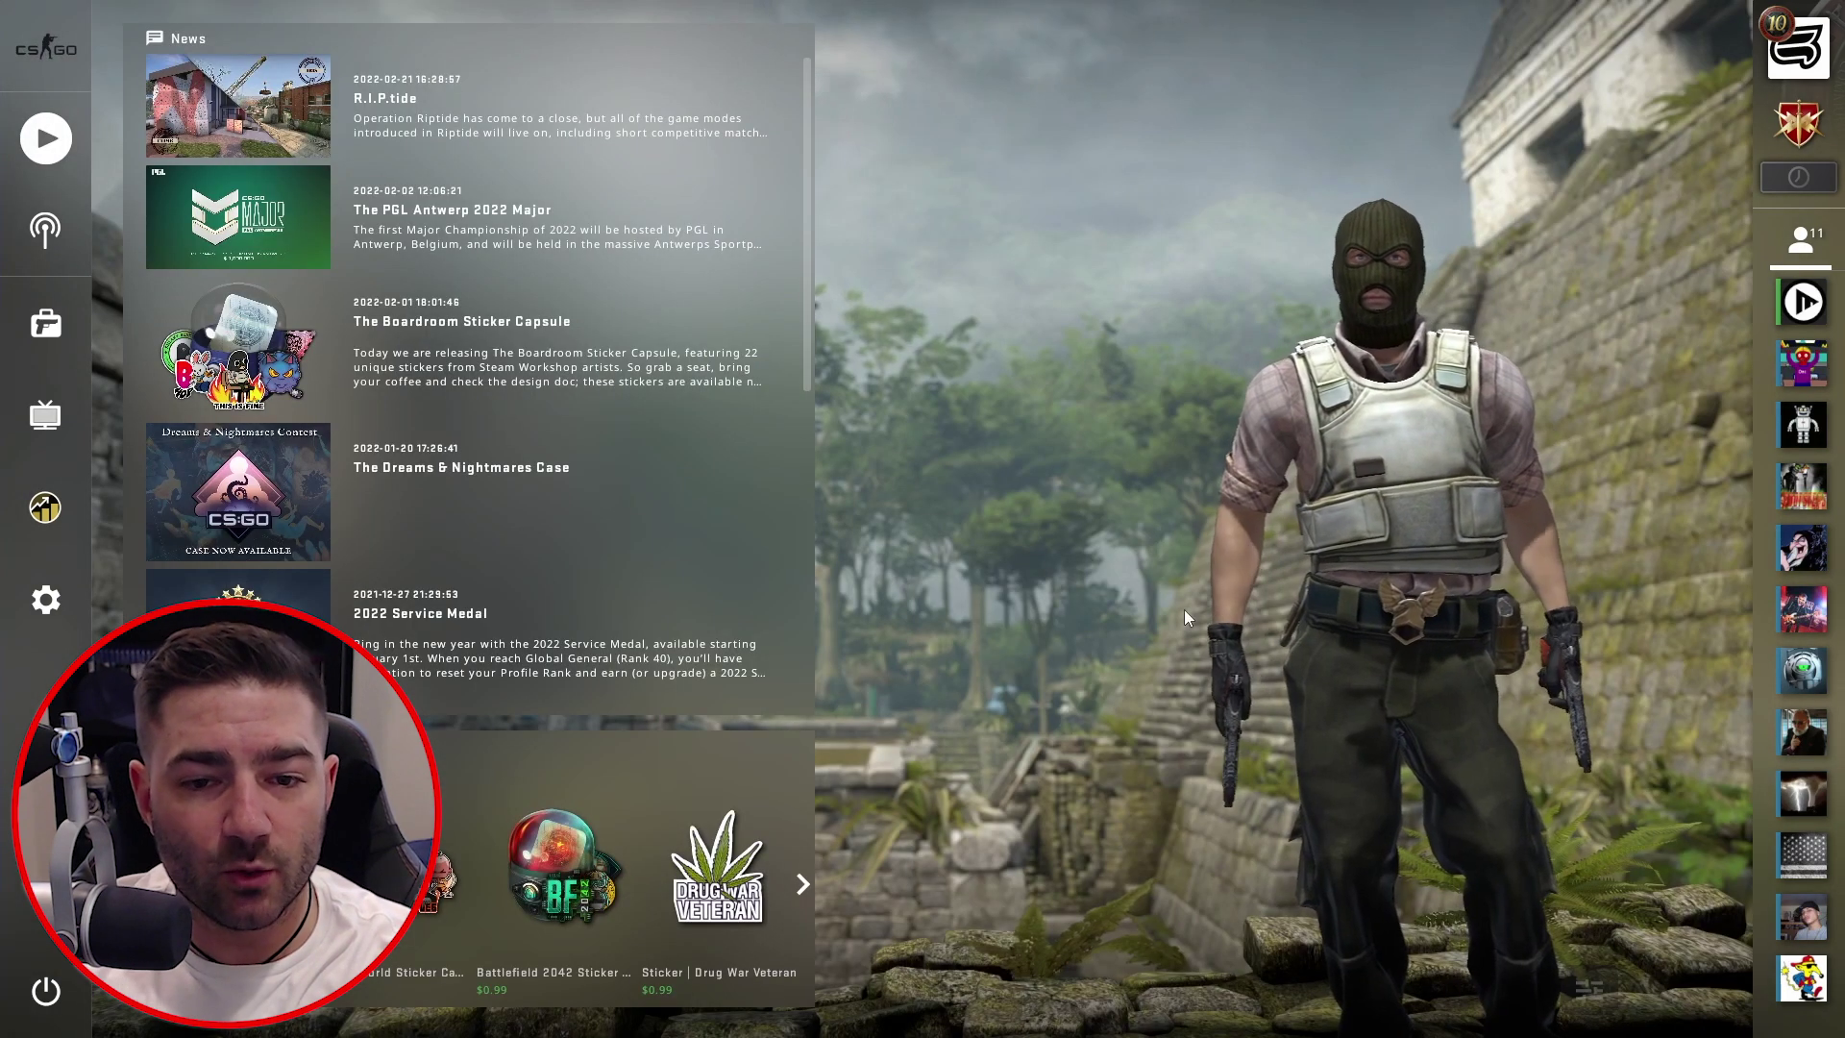
# - Run demoui from the console to bring up the Demo Playback tools
pyautogui.press('`')
pyautogui.write('demoui')
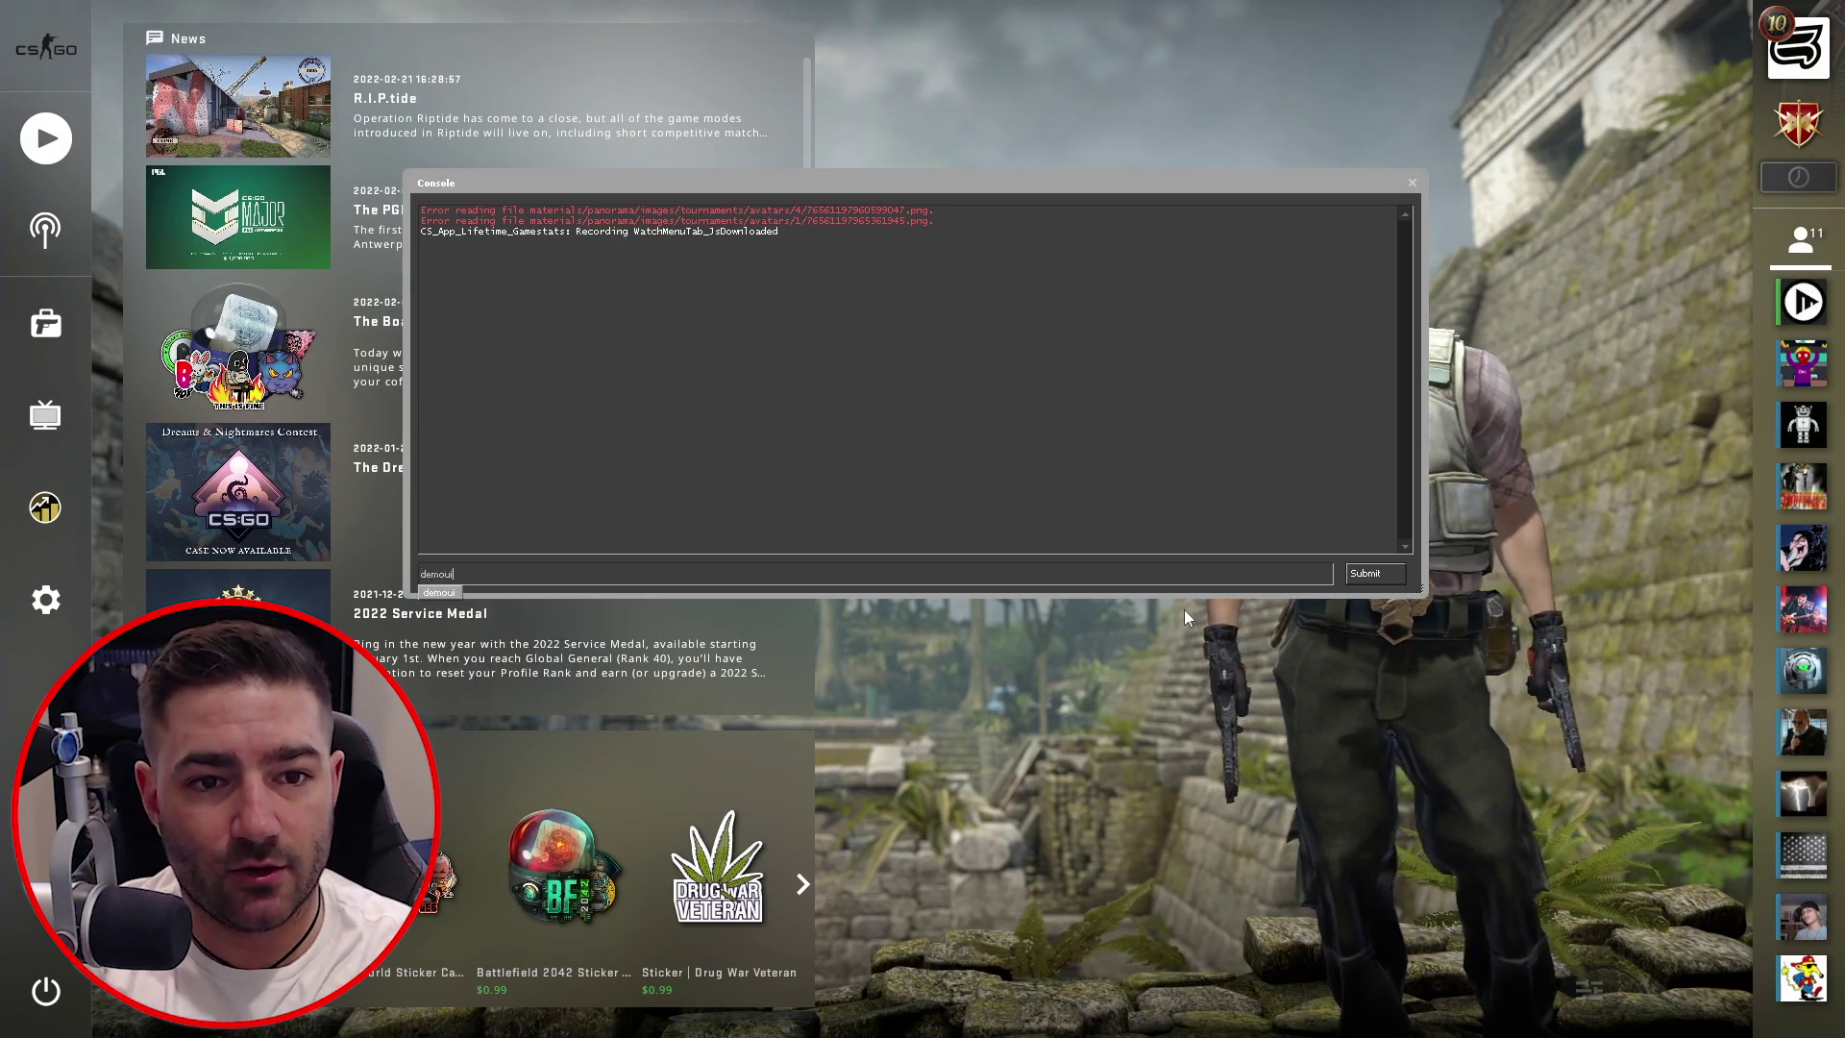
pyautogui.press('Return')
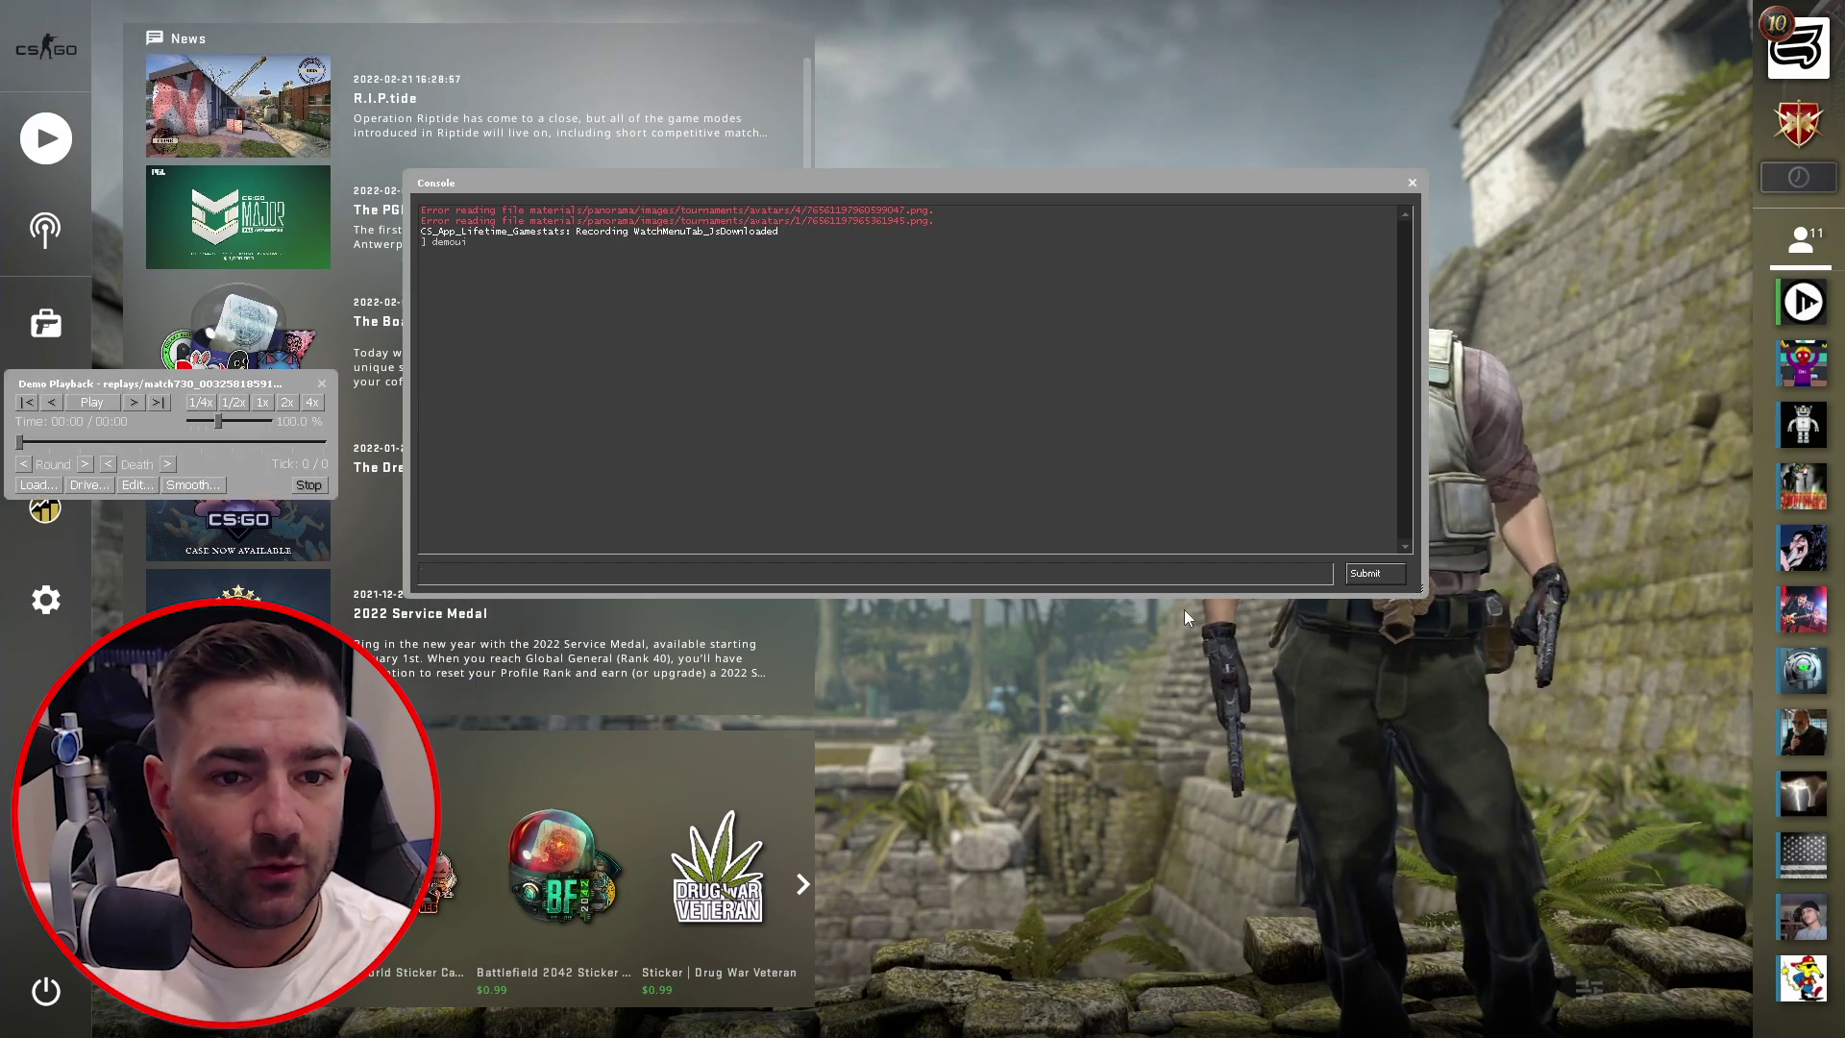
# - Browse the demo files, including the replays folder, and pick glaive-9-inf-ak--device-14-inf-awp.dem
pyautogui.click(40, 484)
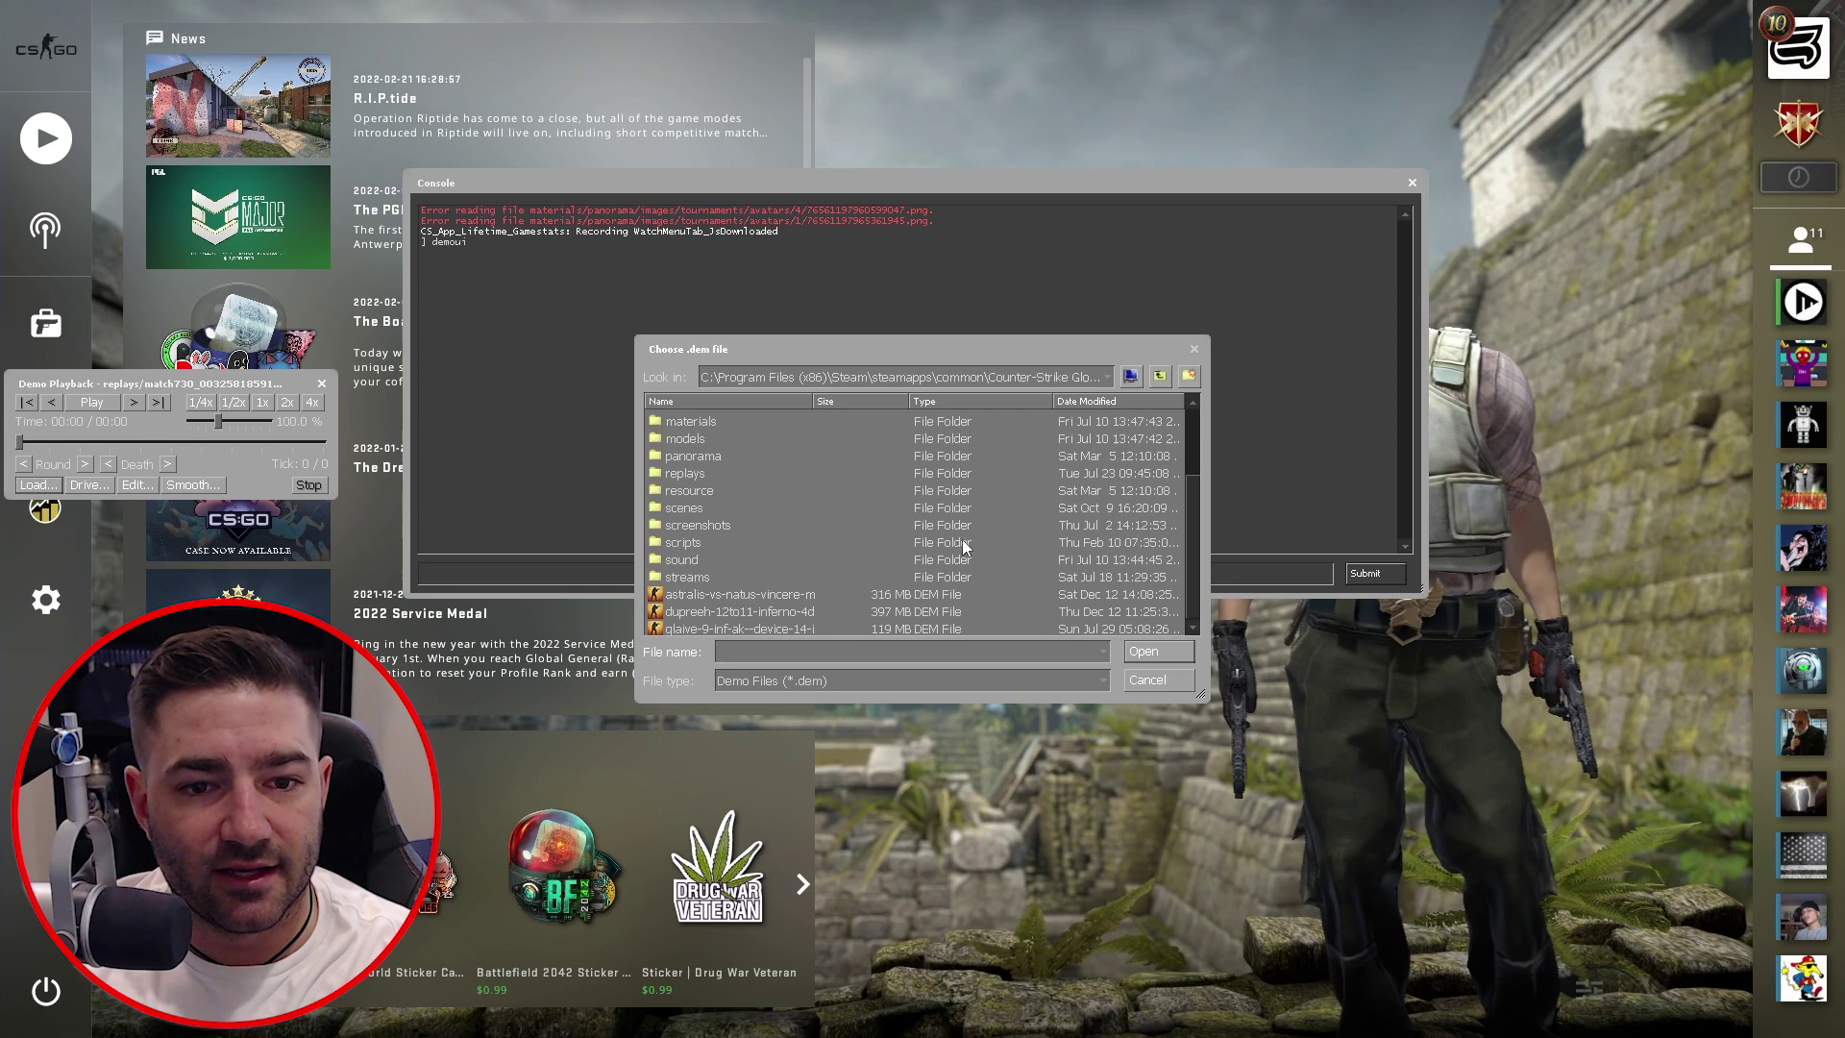
pyautogui.click(758, 598)
pyautogui.click(759, 614)
pyautogui.click(751, 629)
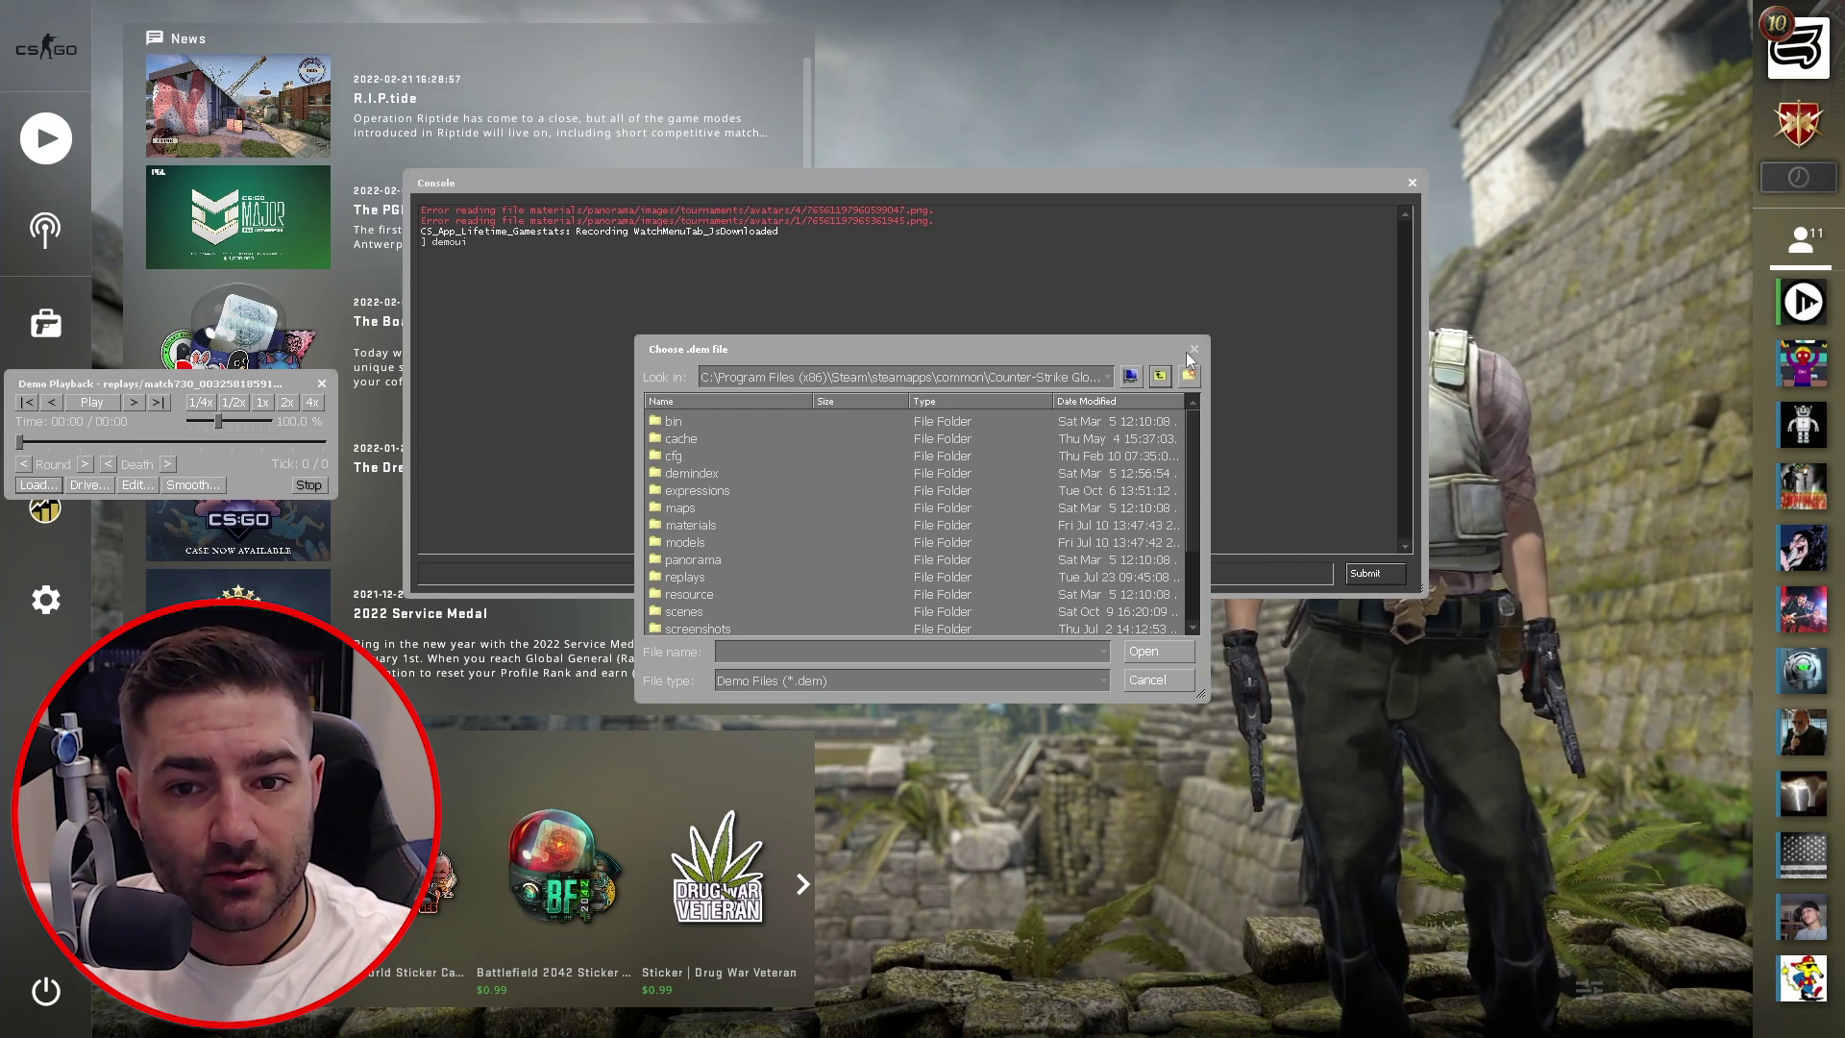
pyautogui.doubleClick(685, 578)
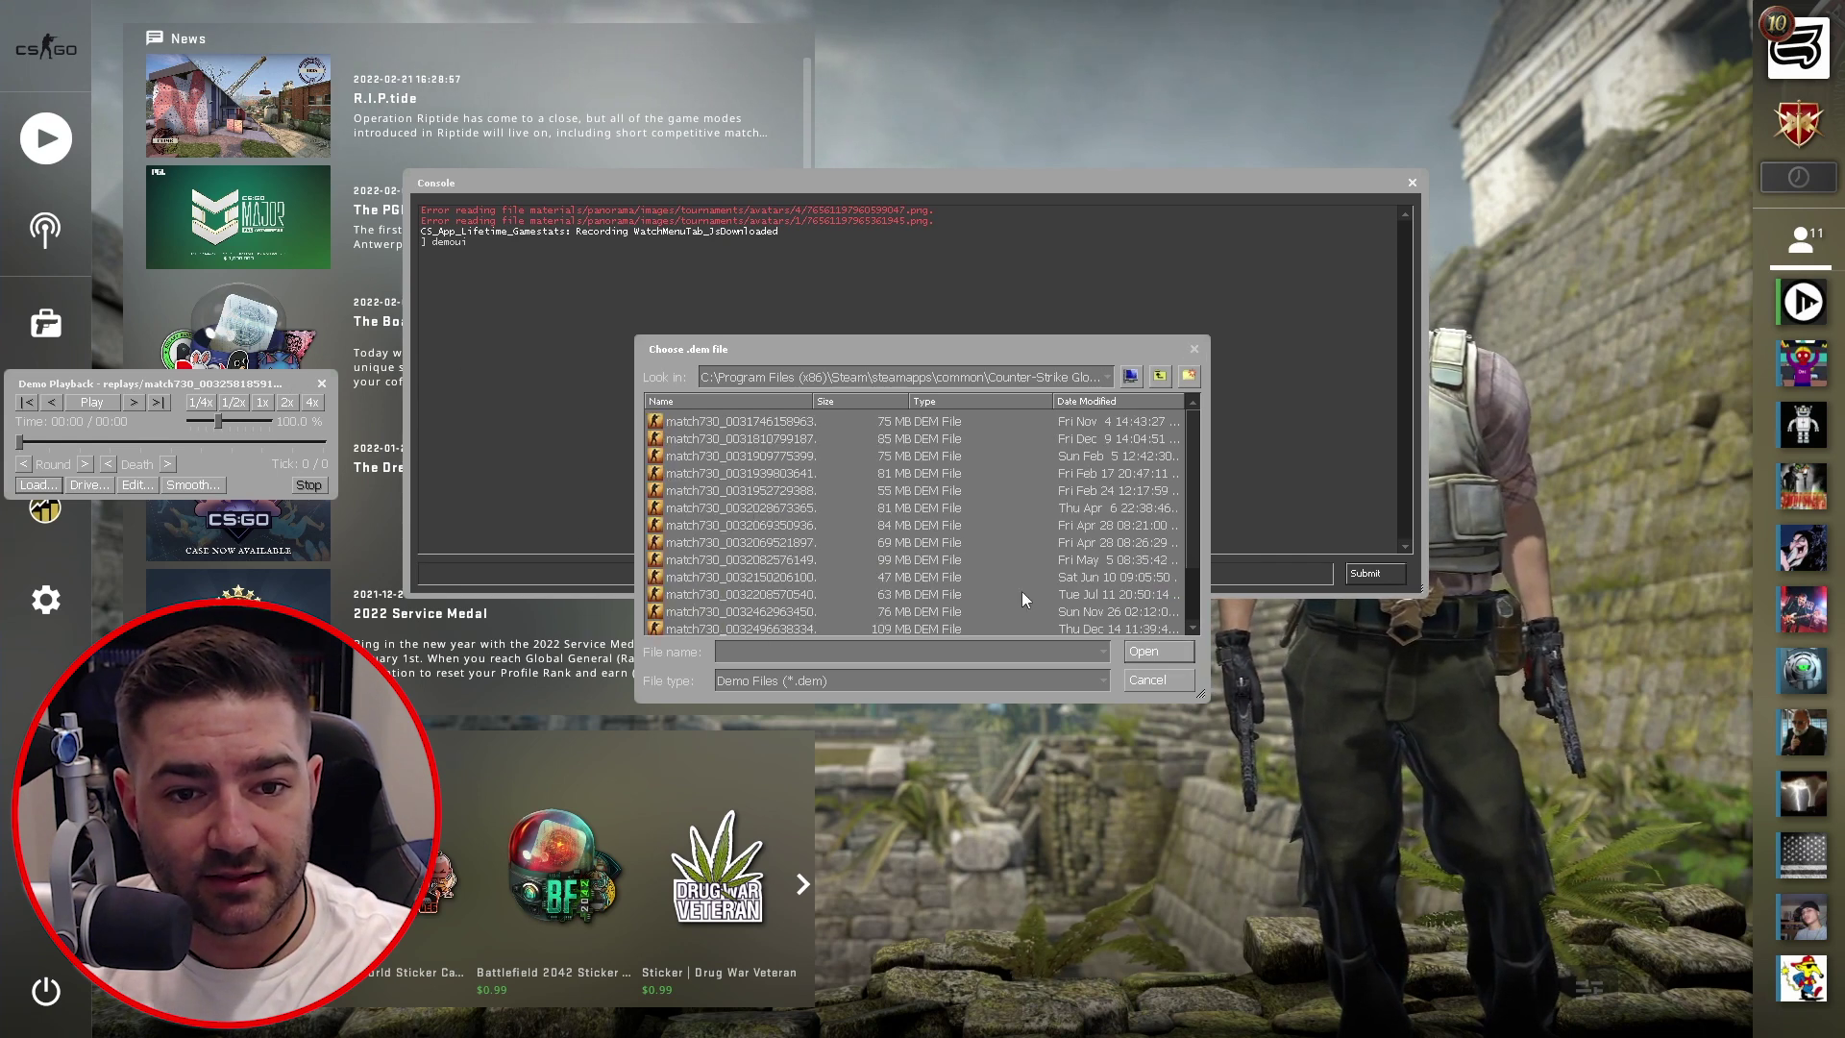
pyautogui.moveTo(813, 401); pyautogui.dragTo(951, 402)
pyautogui.click(834, 471)
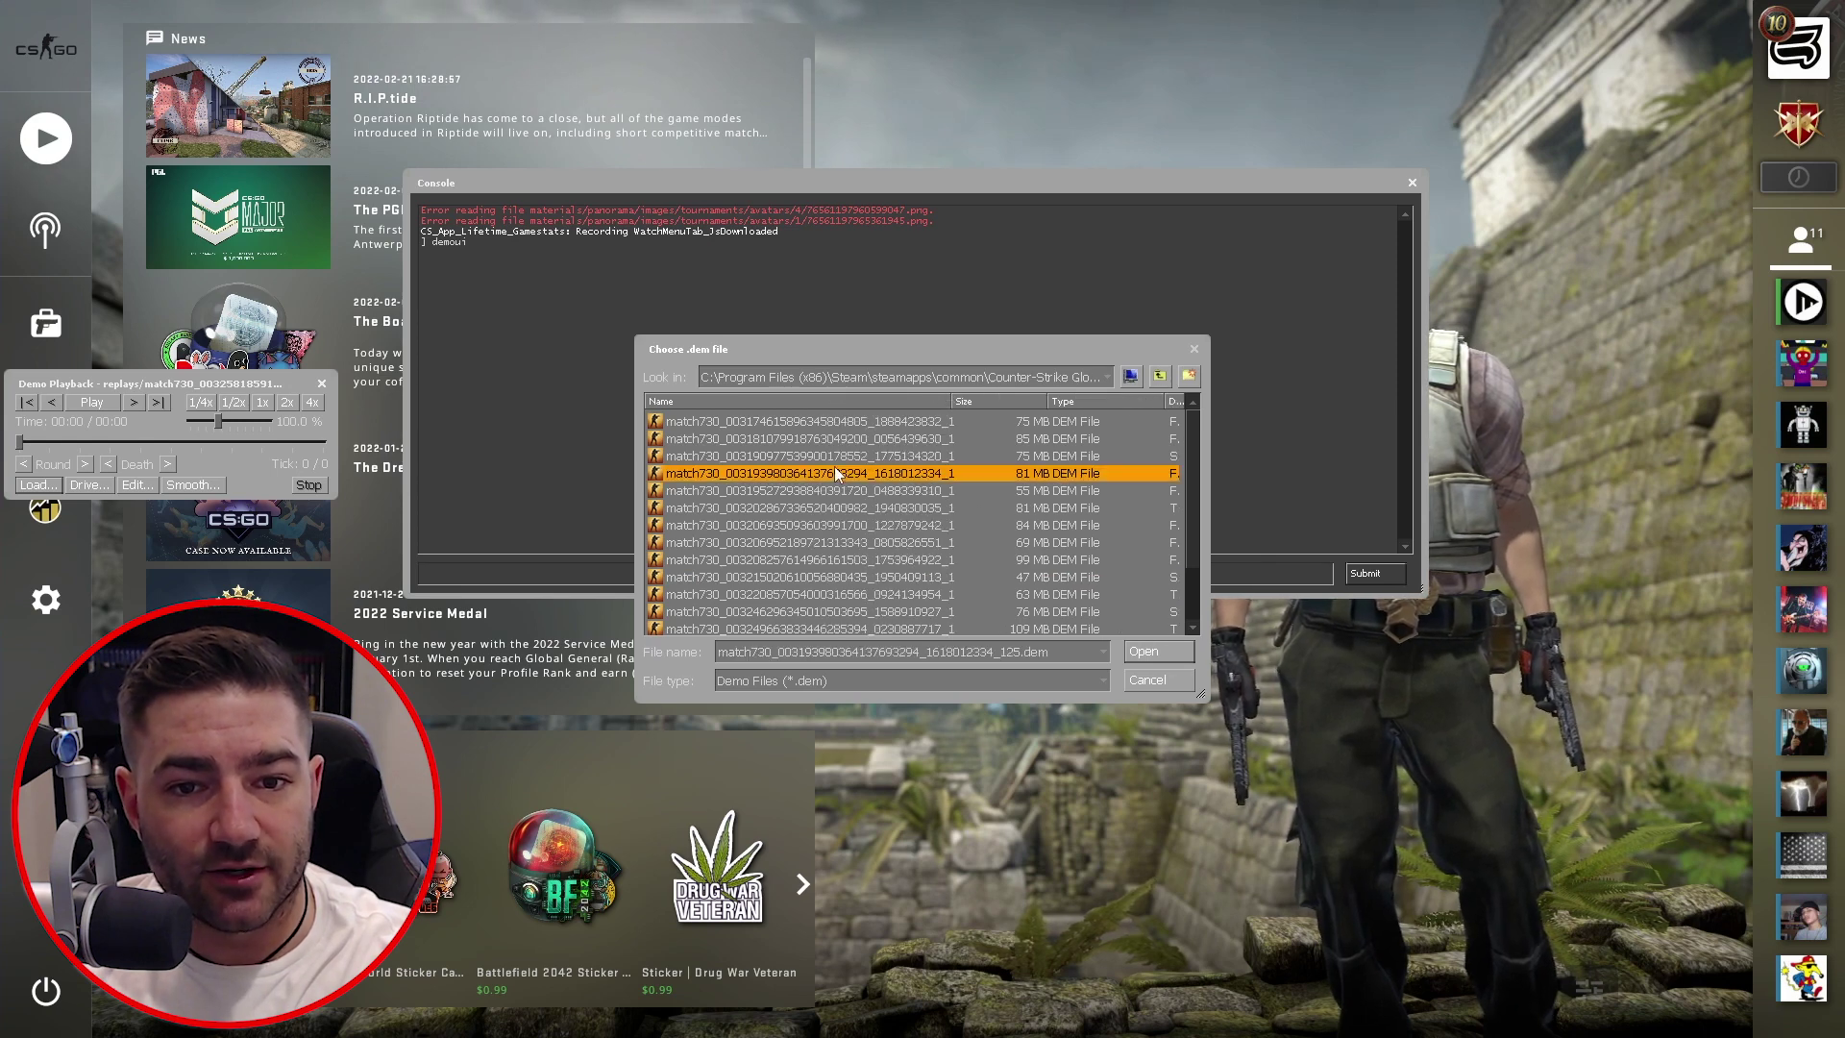
pyautogui.press('BackSpace')
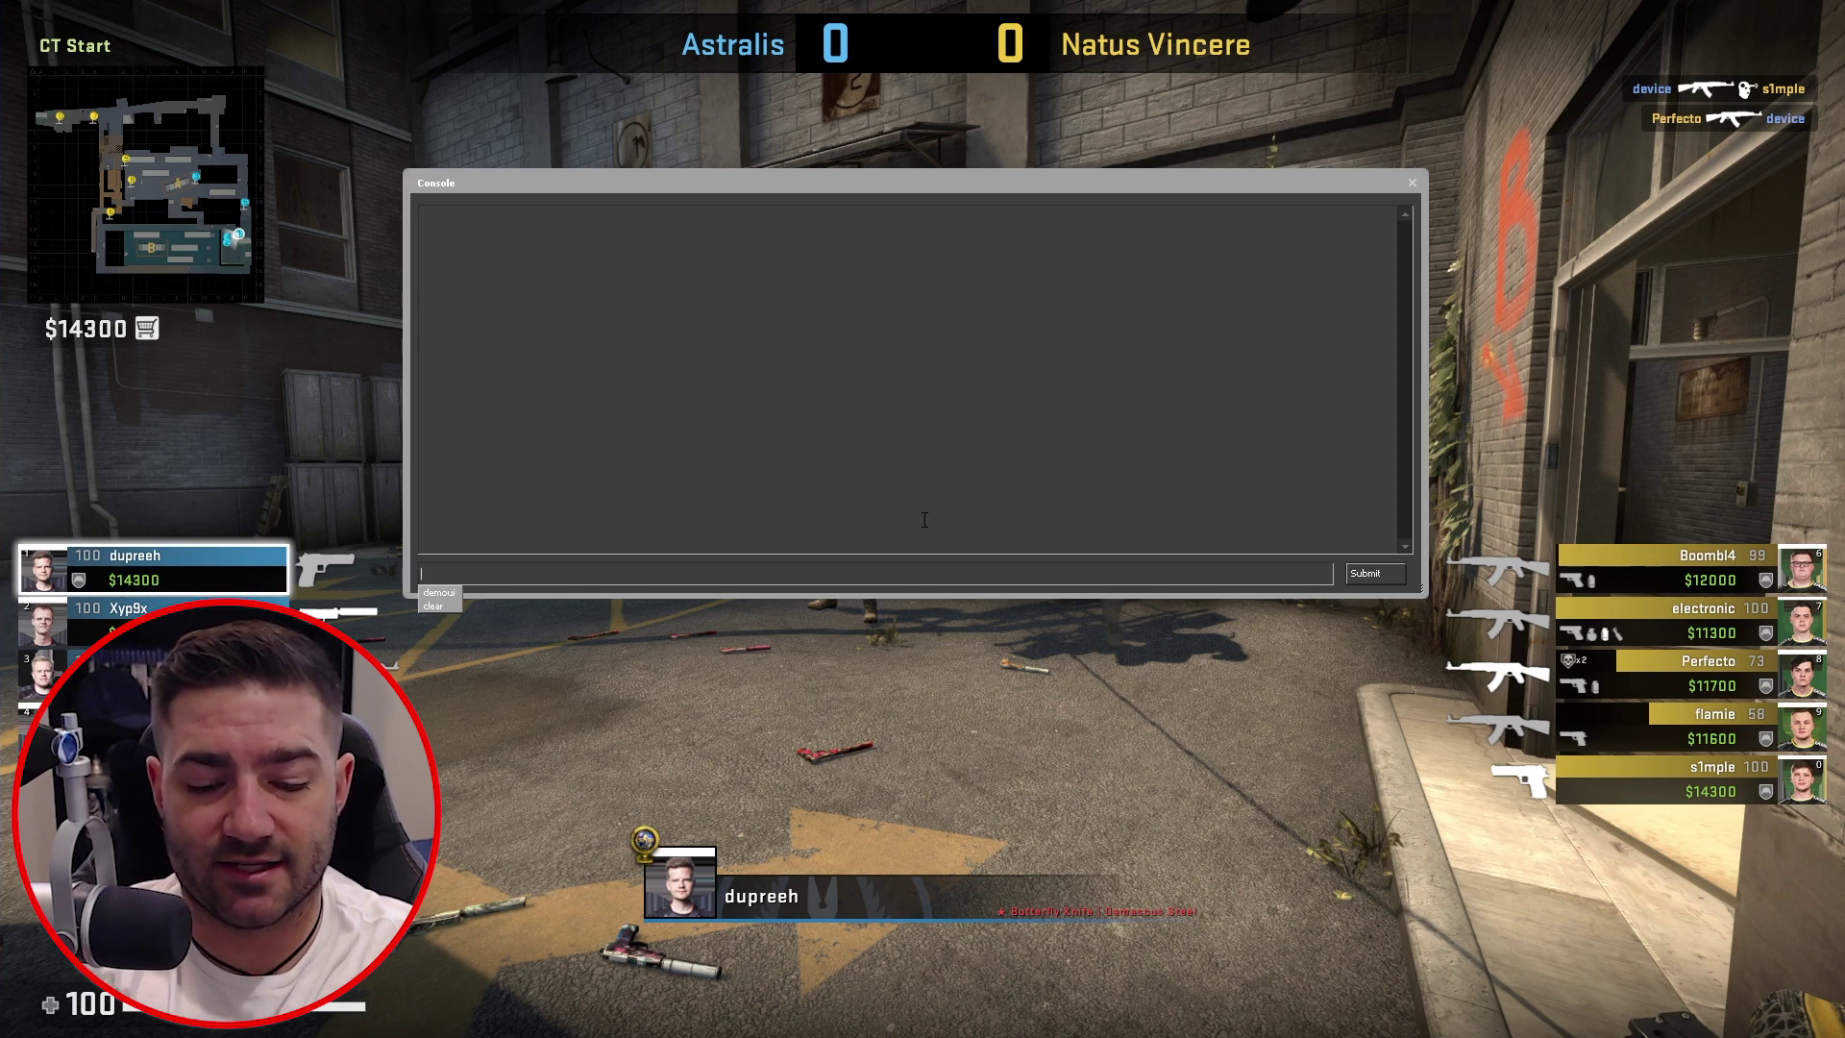
# - With the Astralis vs Natus Vincere demo loaded, run mirv_fix playerAnimState 1 in the console
pyautogui.write('mirv_f')
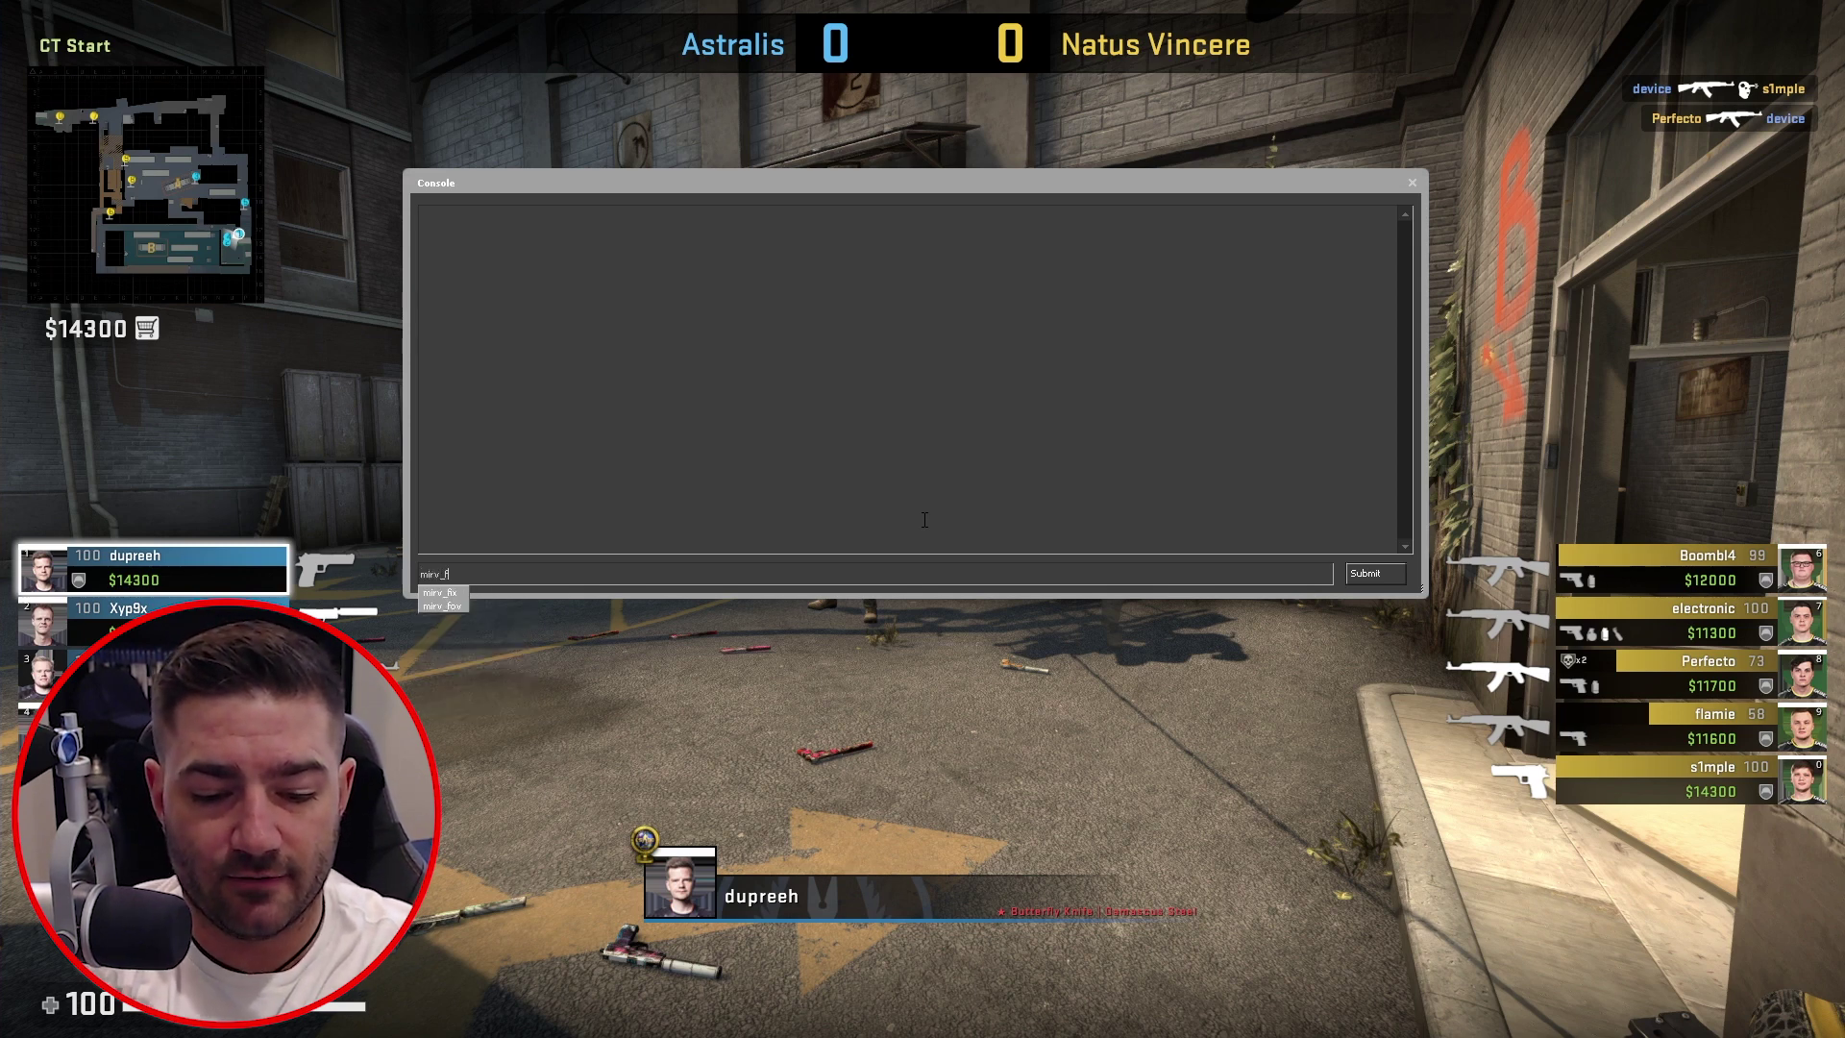
pyautogui.write('ix playe')
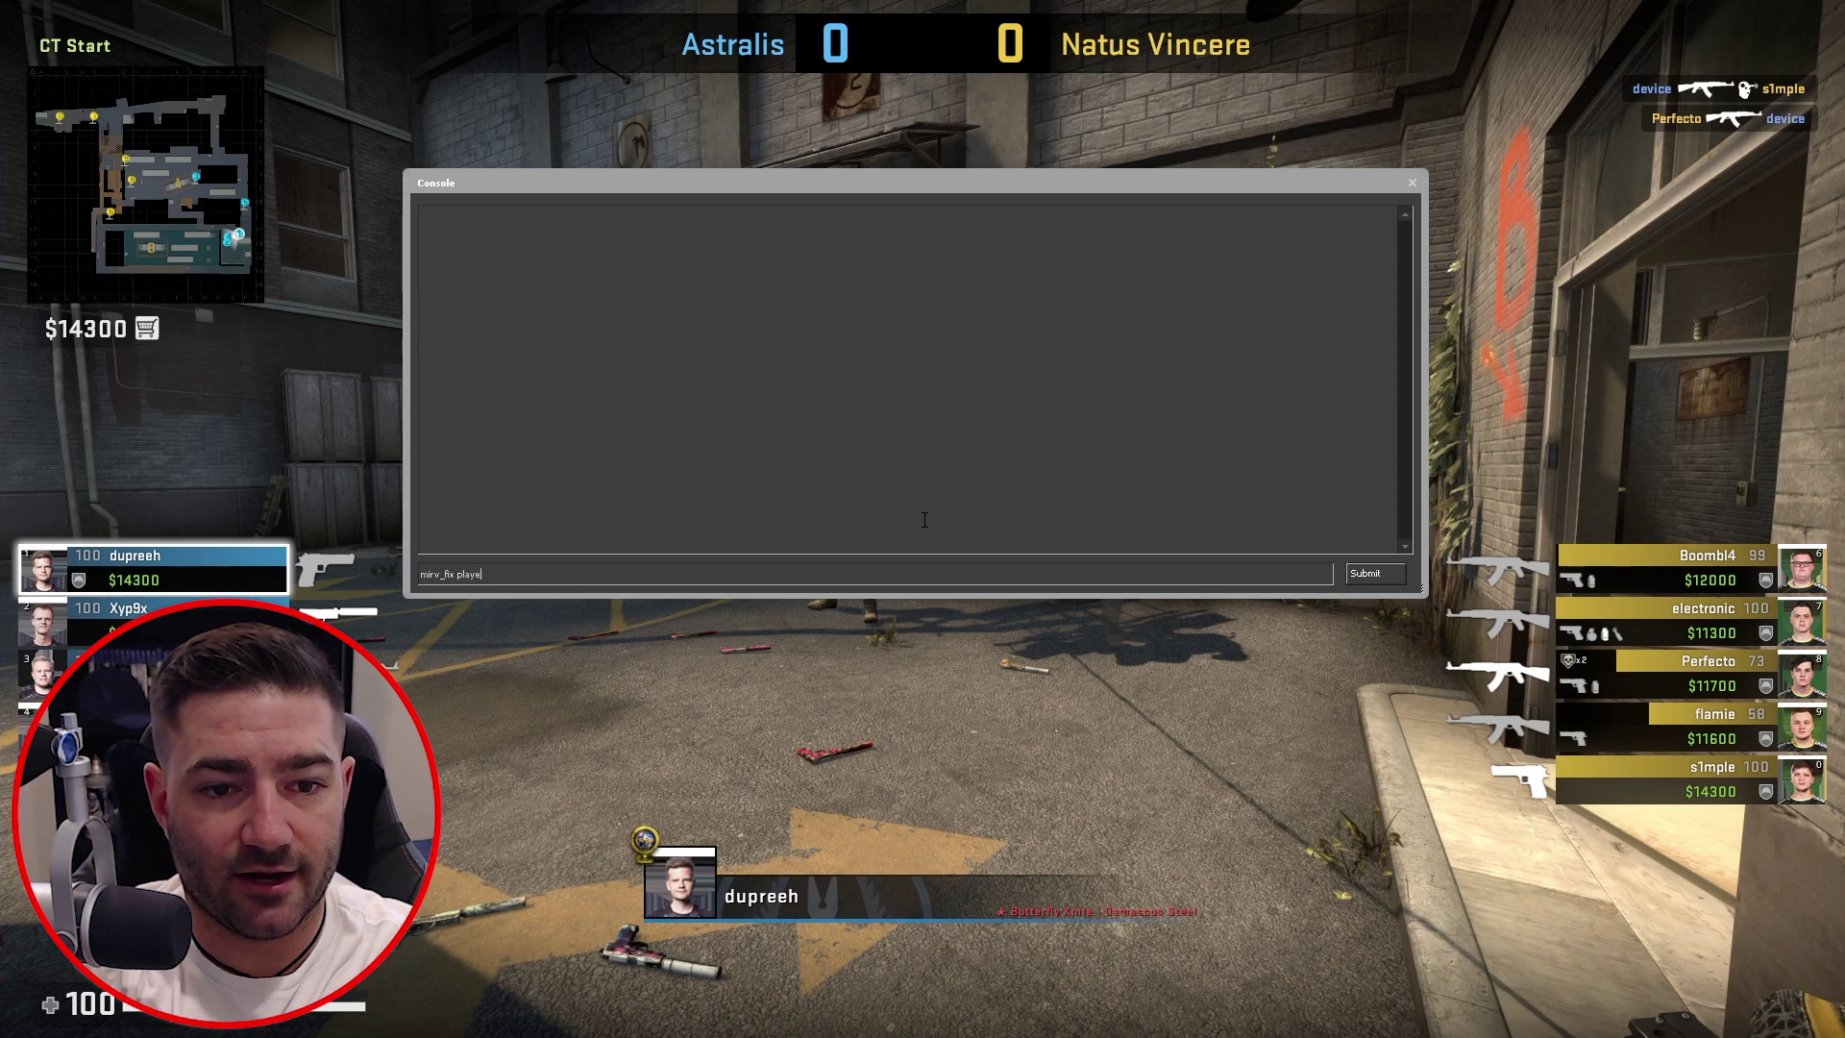
pyautogui.write('rAnimS')
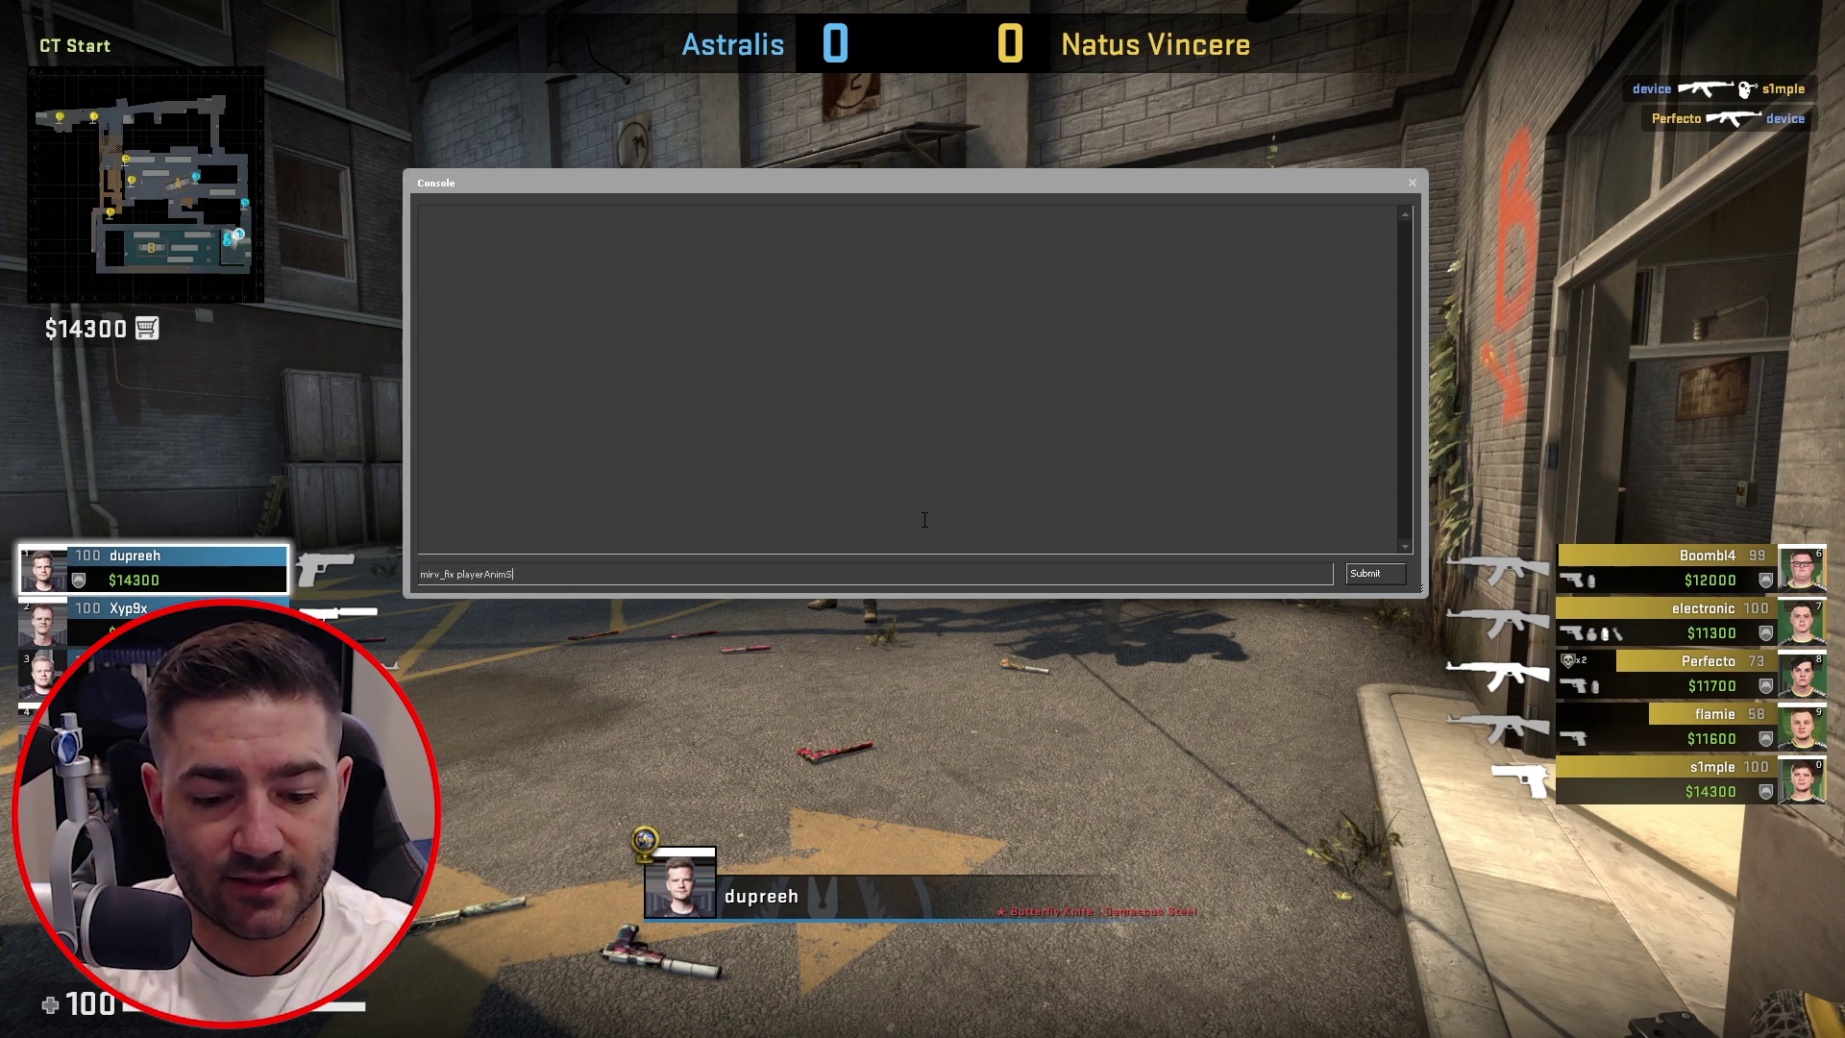
pyautogui.write('tatew')
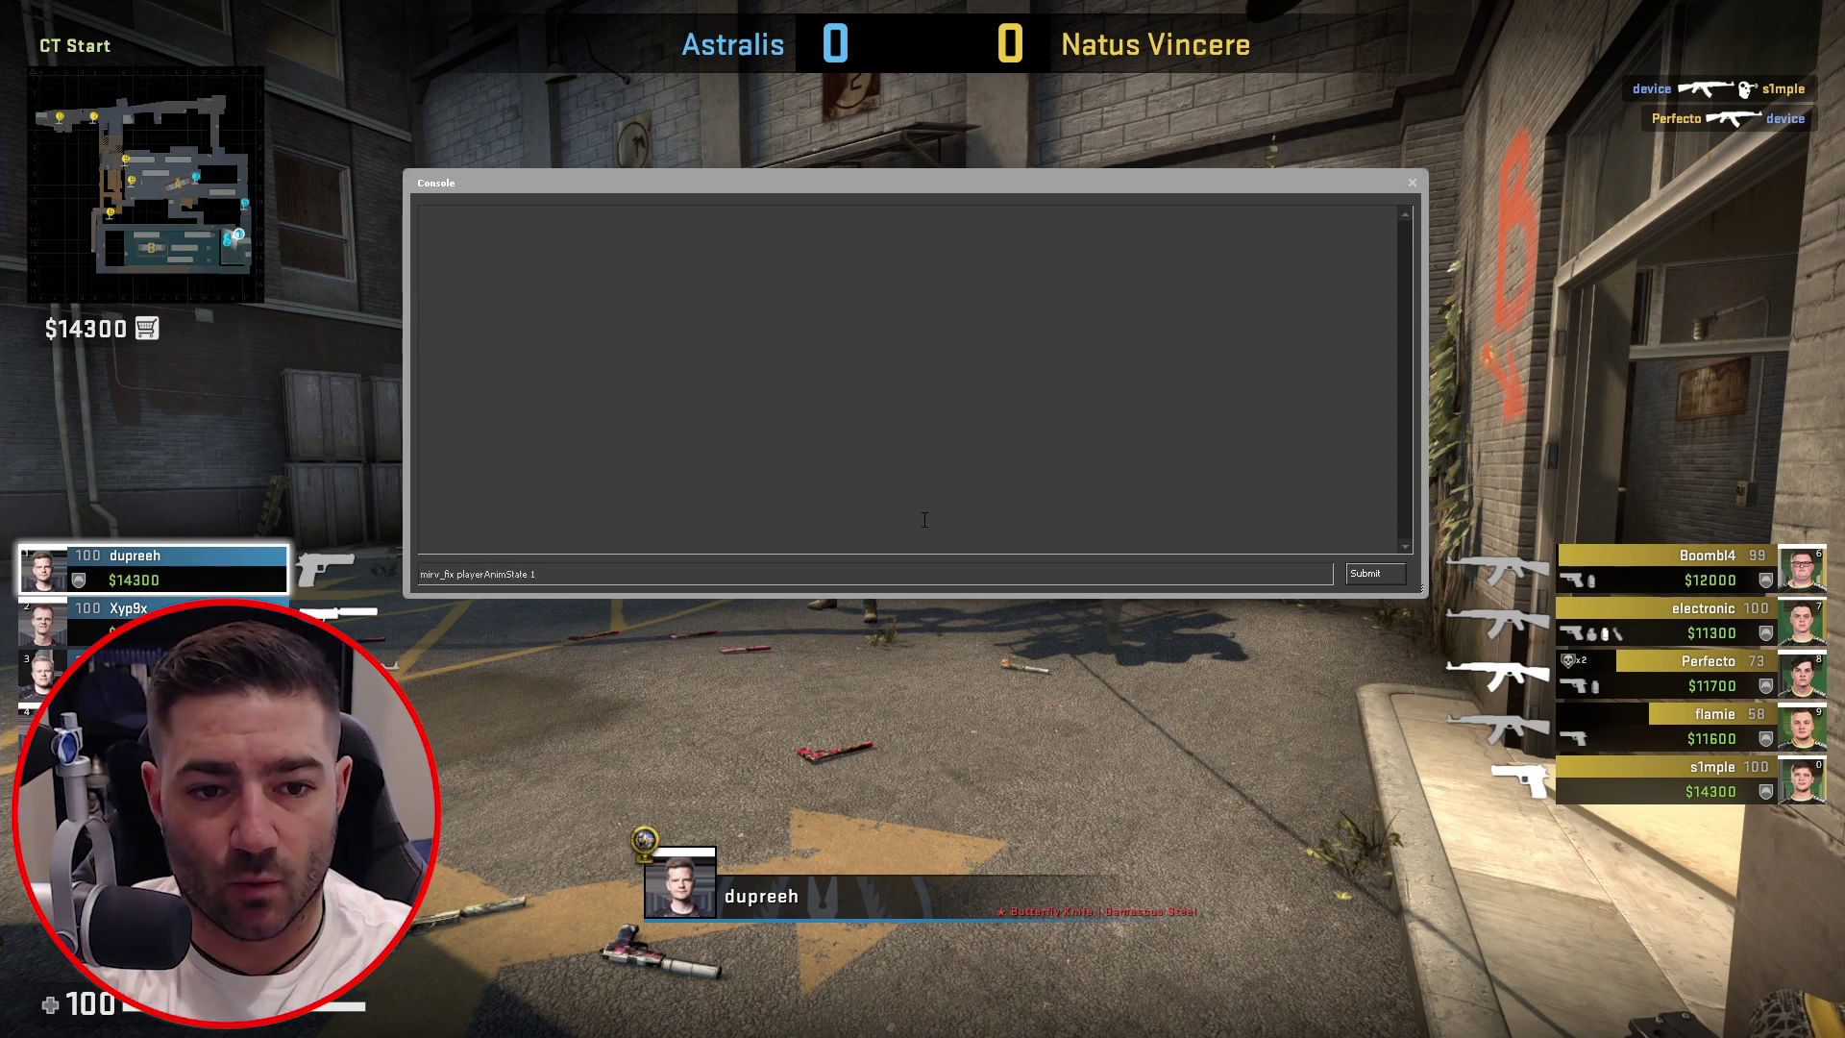
pyautogui.press('Return')
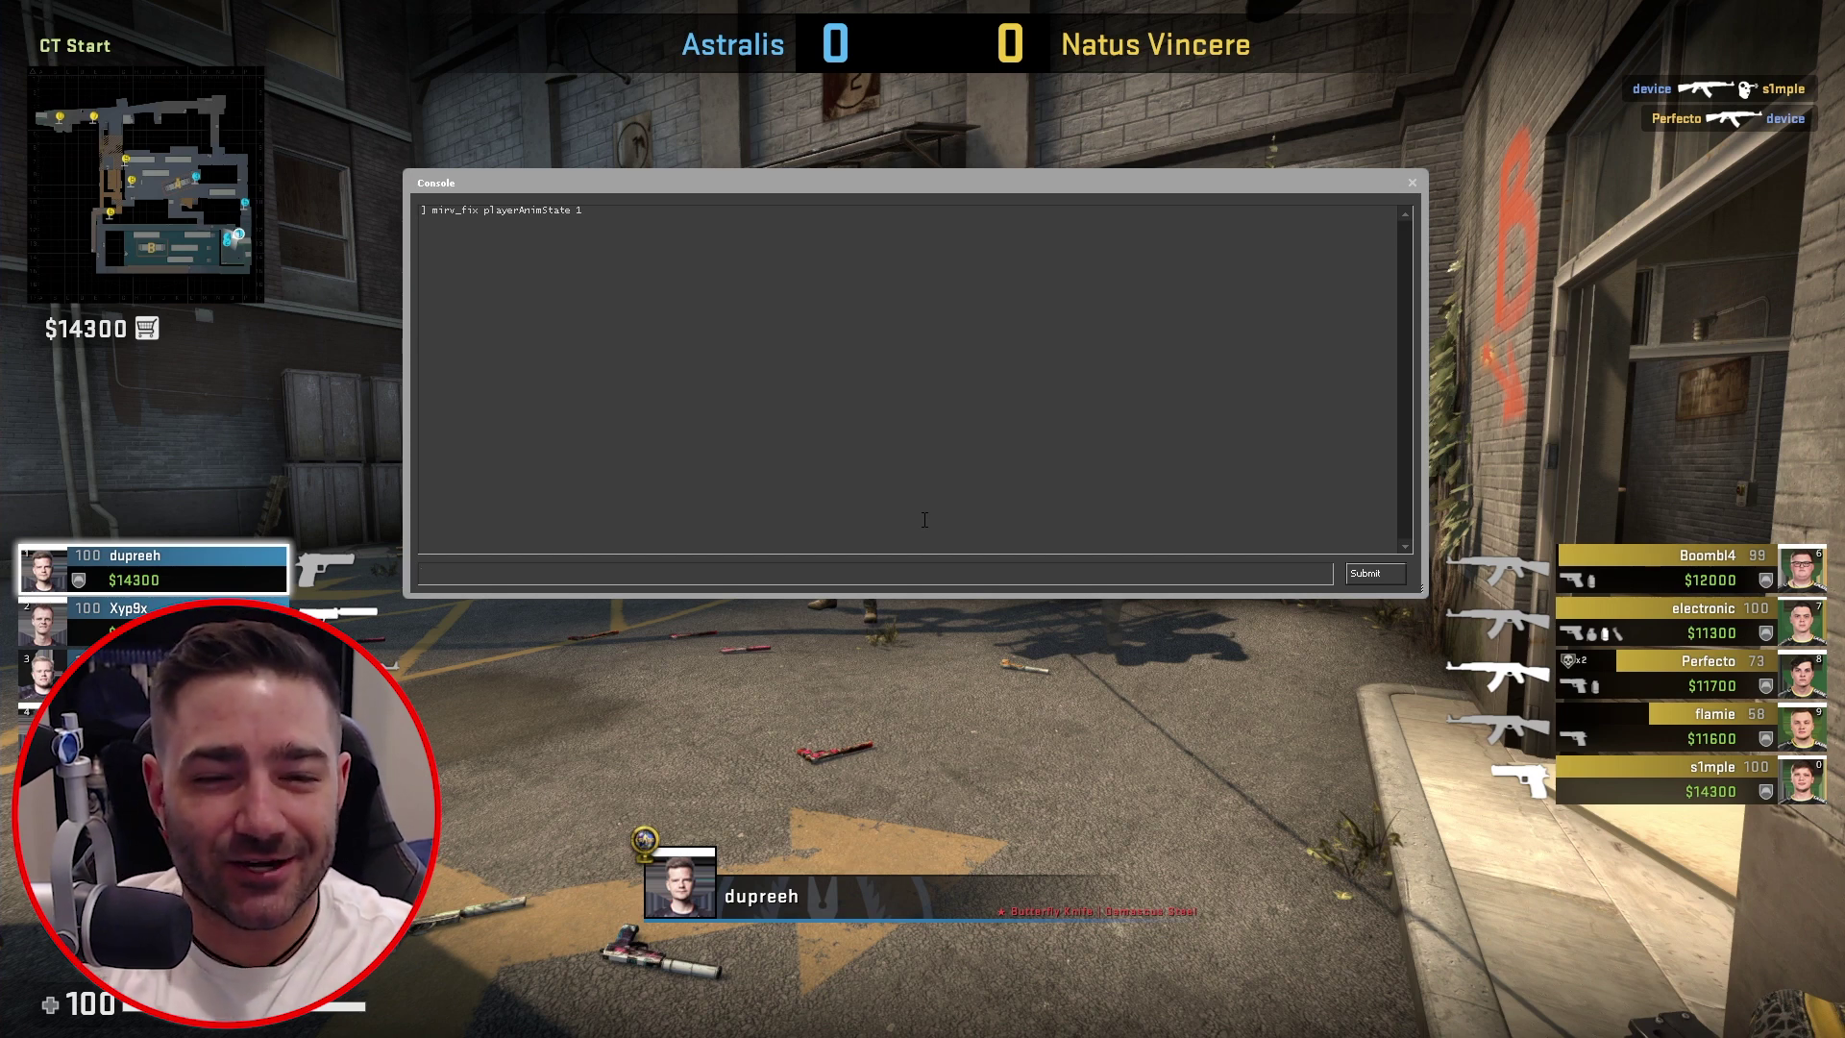
# - Enter sv_cheats 1 and then host_timescale 0 in the console
pyautogui.write('sv_')
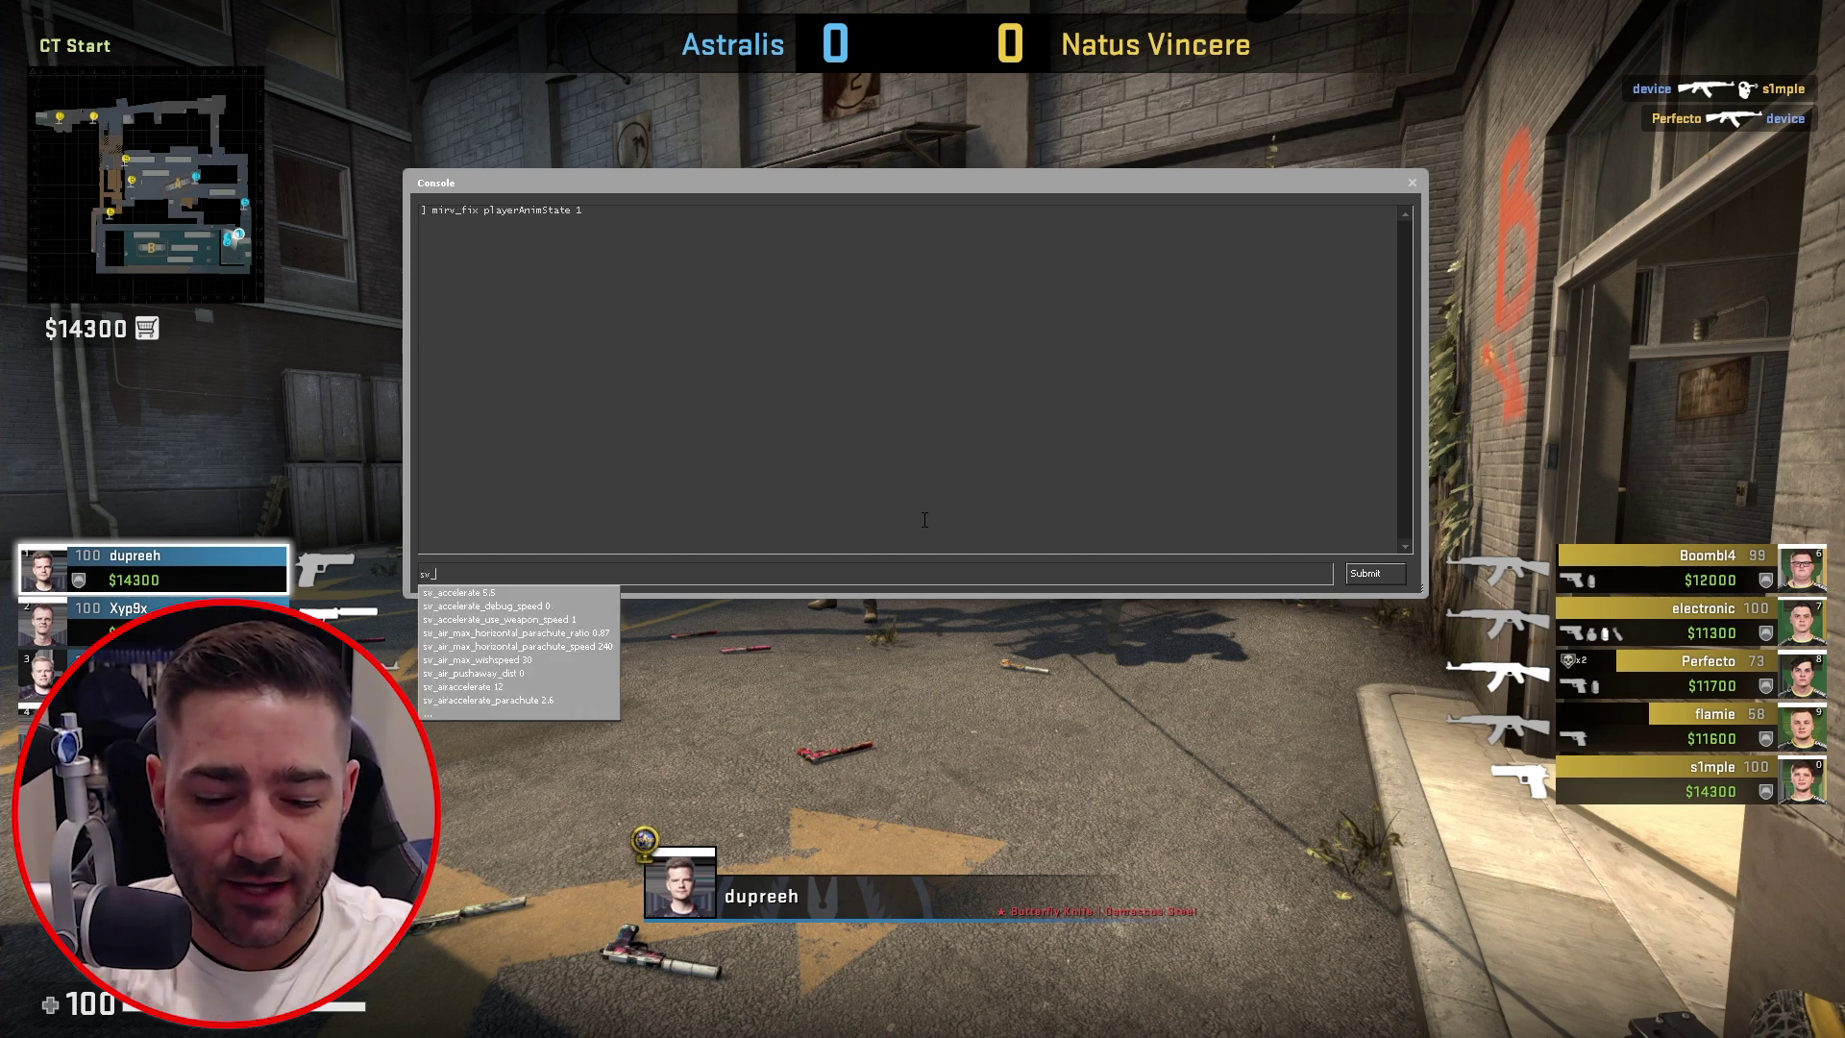
pyautogui.write('cvhe')
pyautogui.press('BackSpace')
pyautogui.write('he')
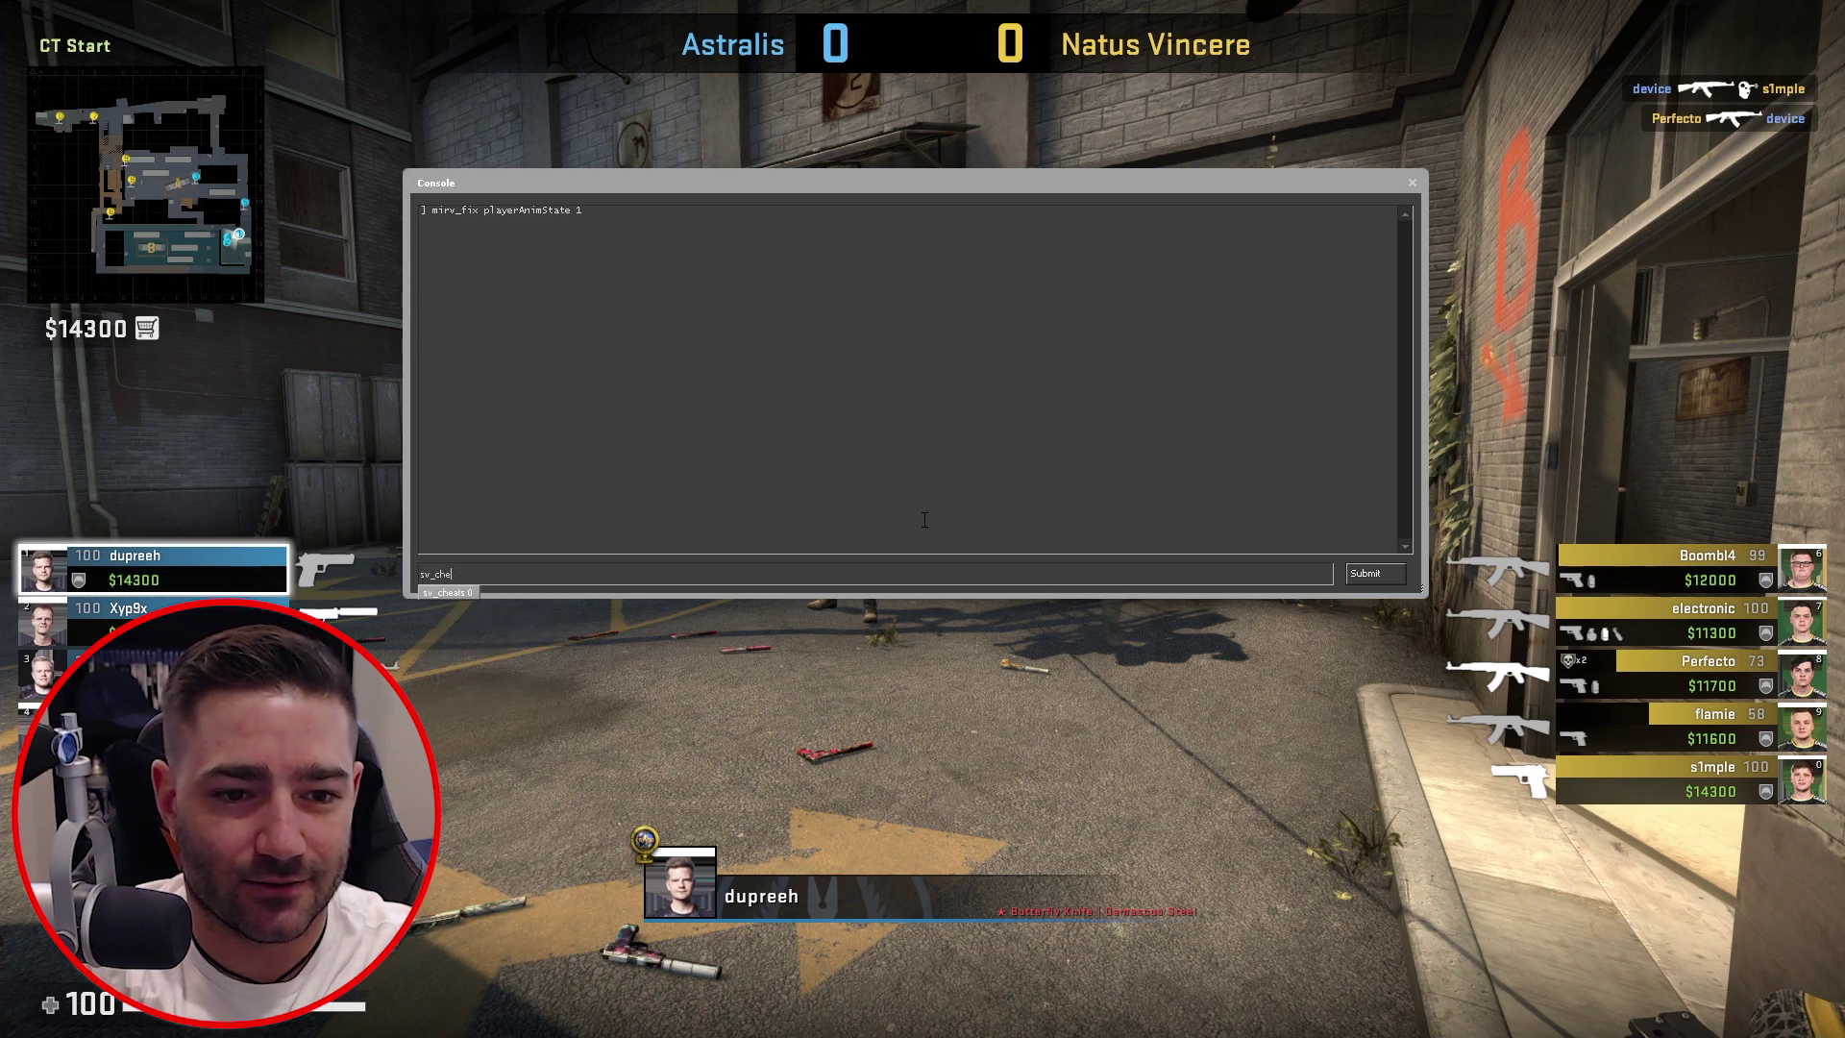
pyautogui.write('ats 1')
pyautogui.press('Return')
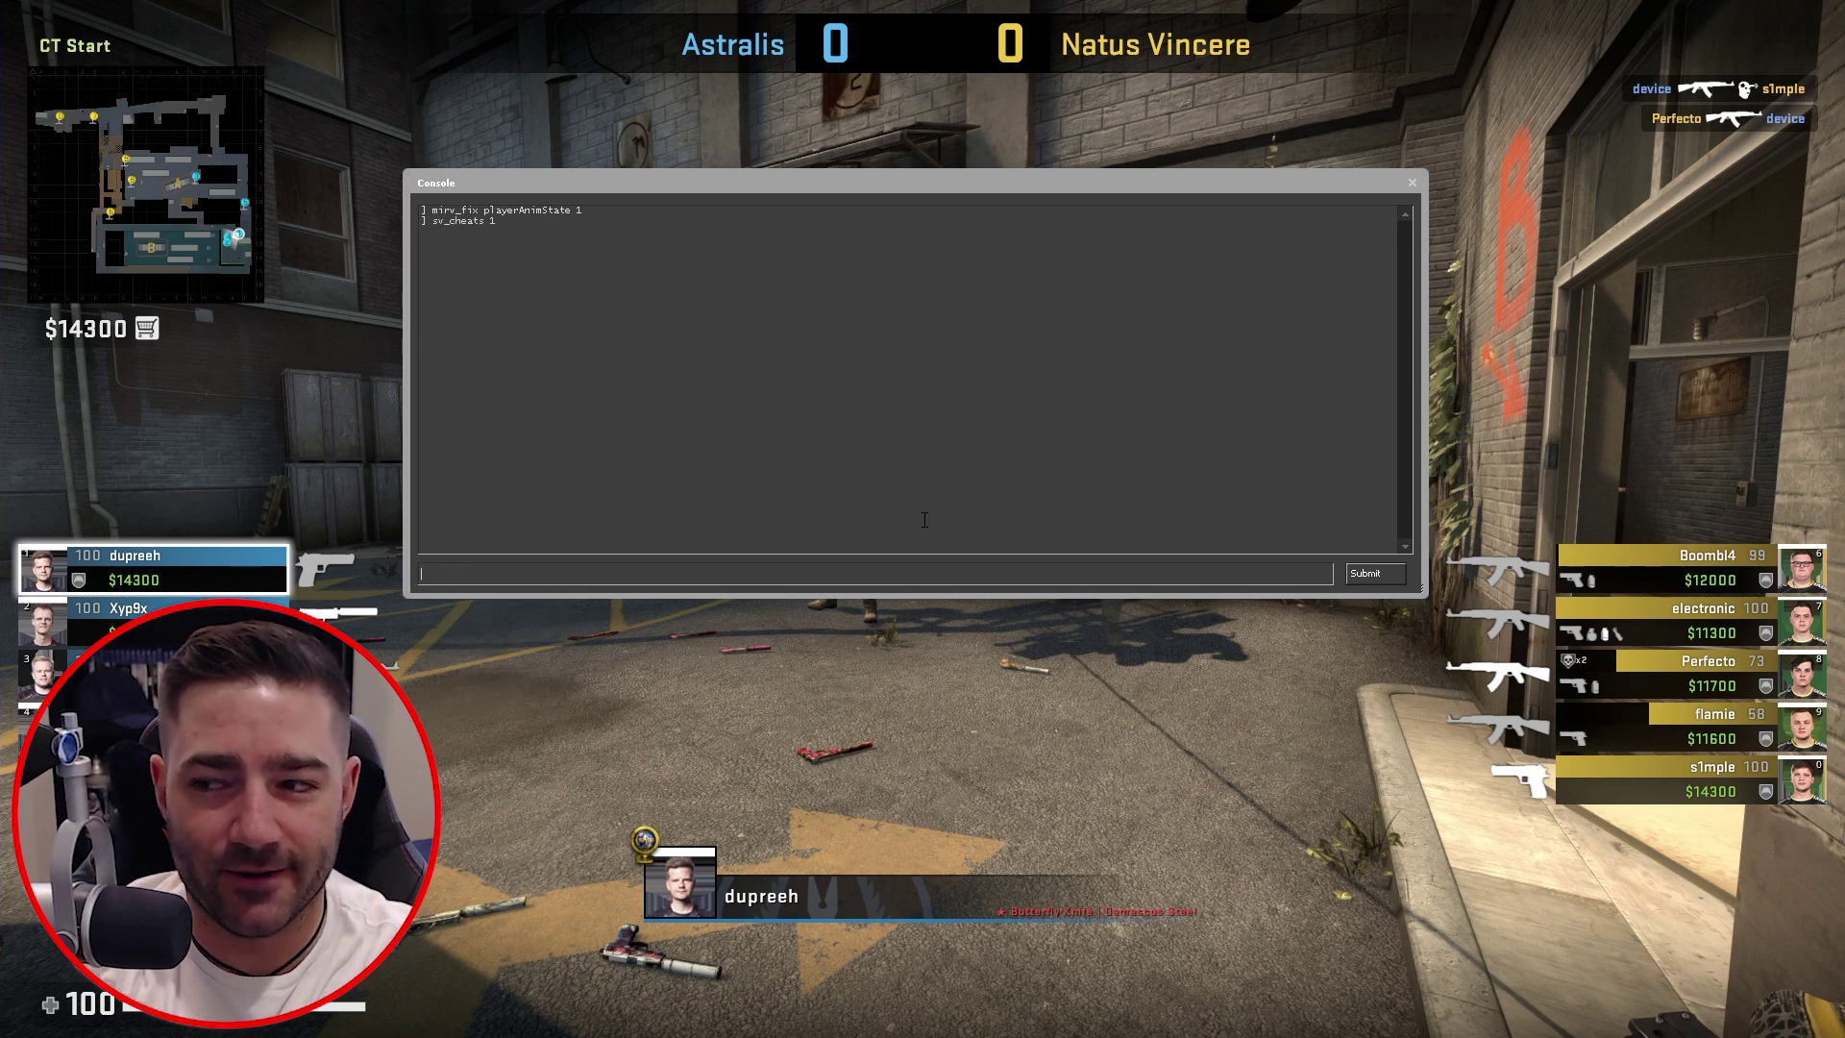
pyautogui.write('hos')
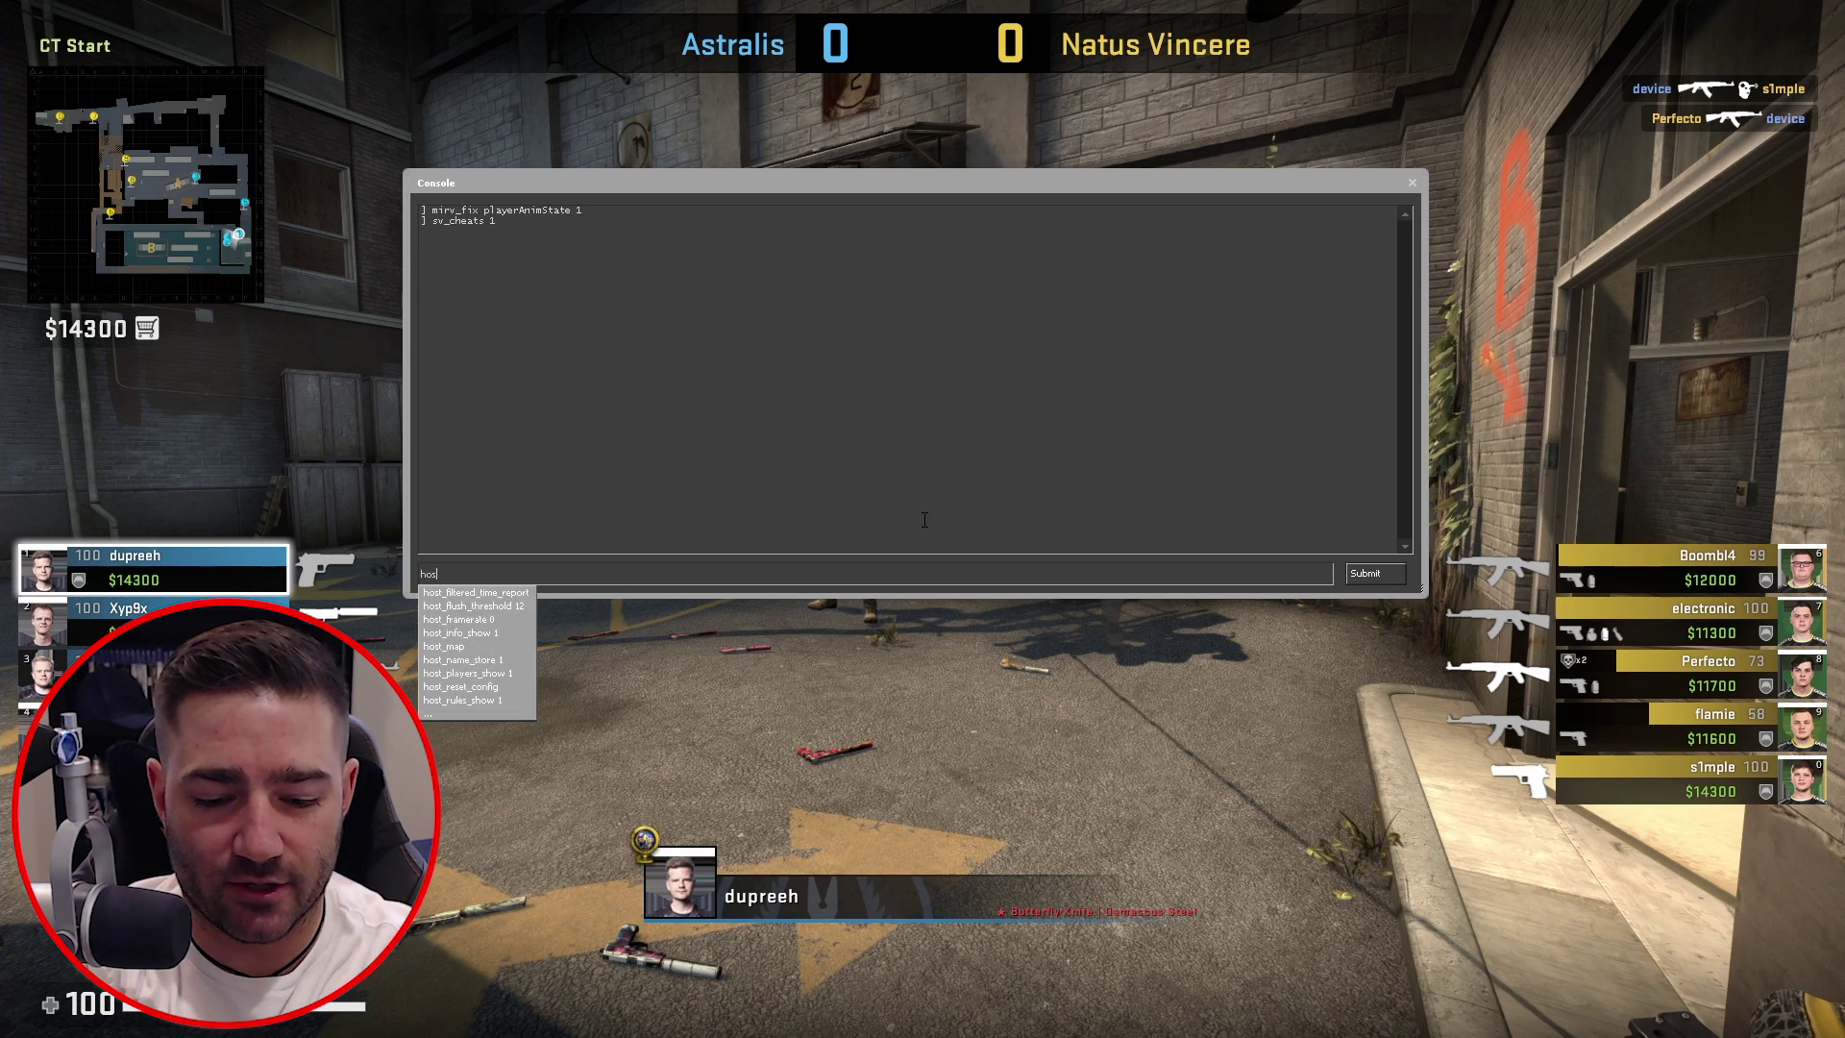
pyautogui.write('t_timescal')
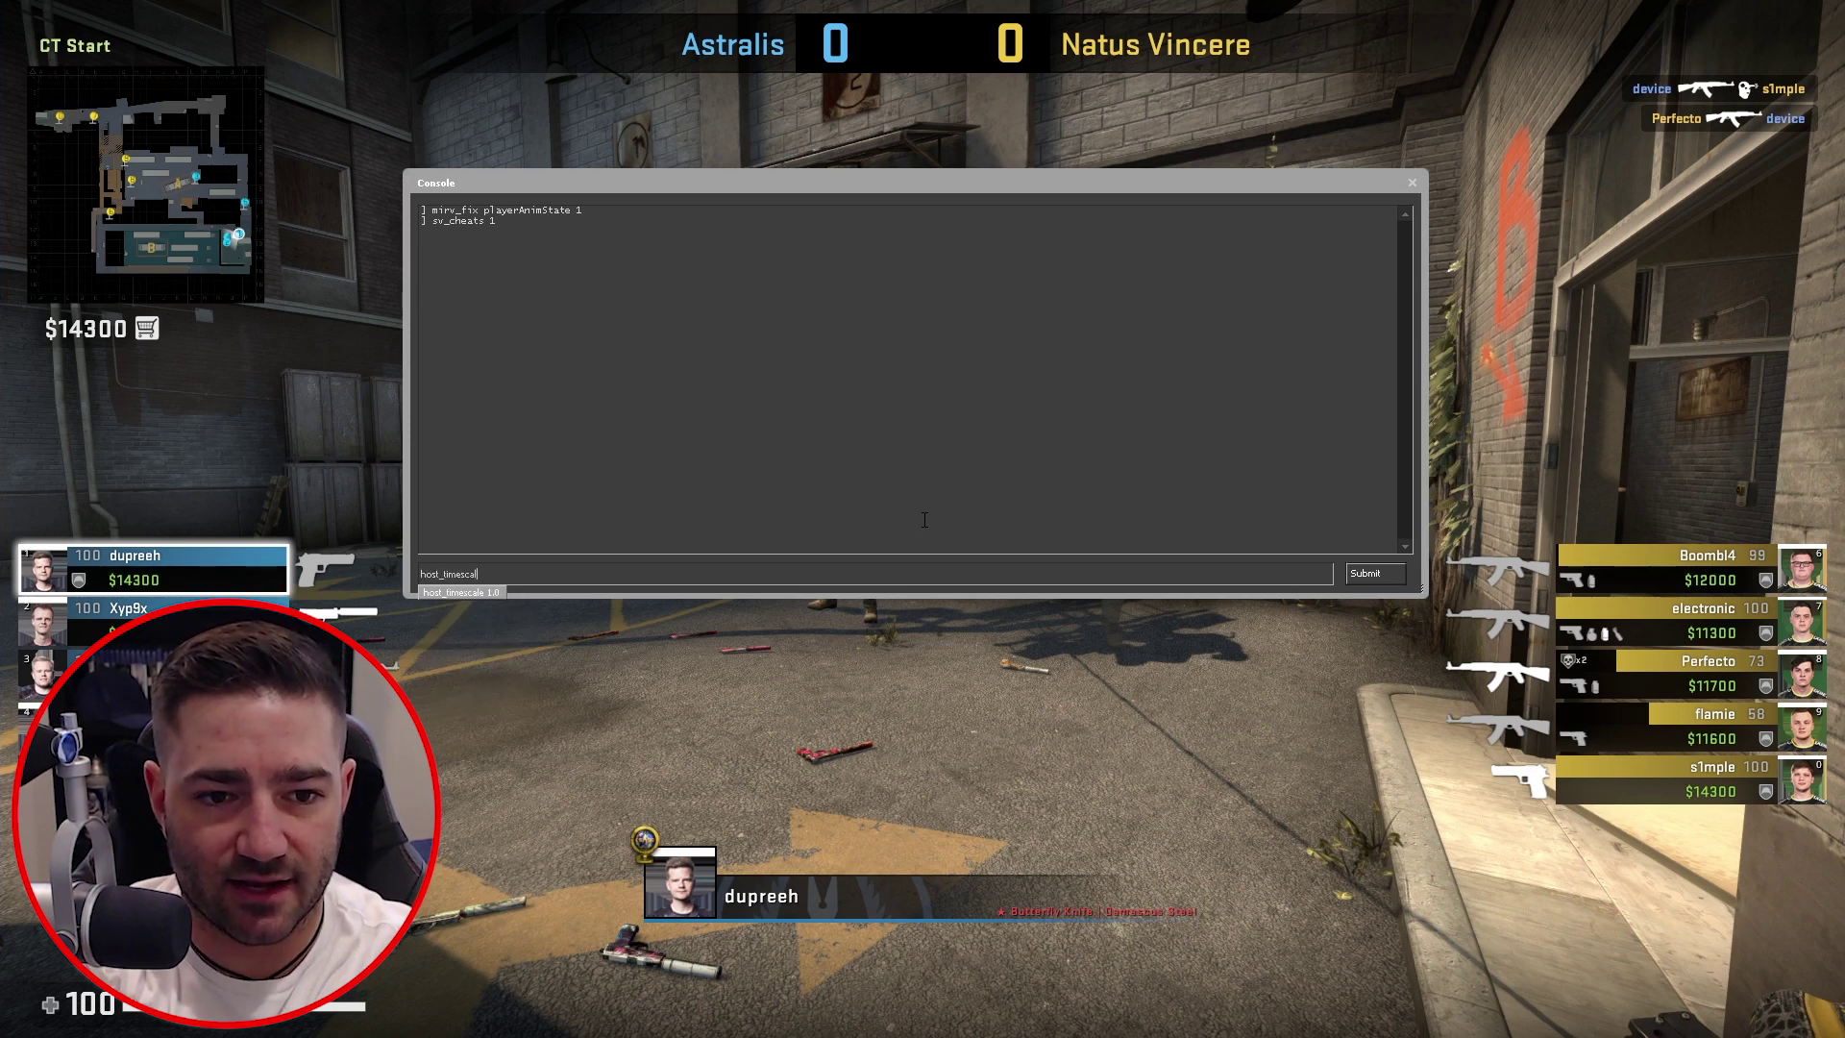
pyautogui.write('e 0')
pyautogui.press('Return')
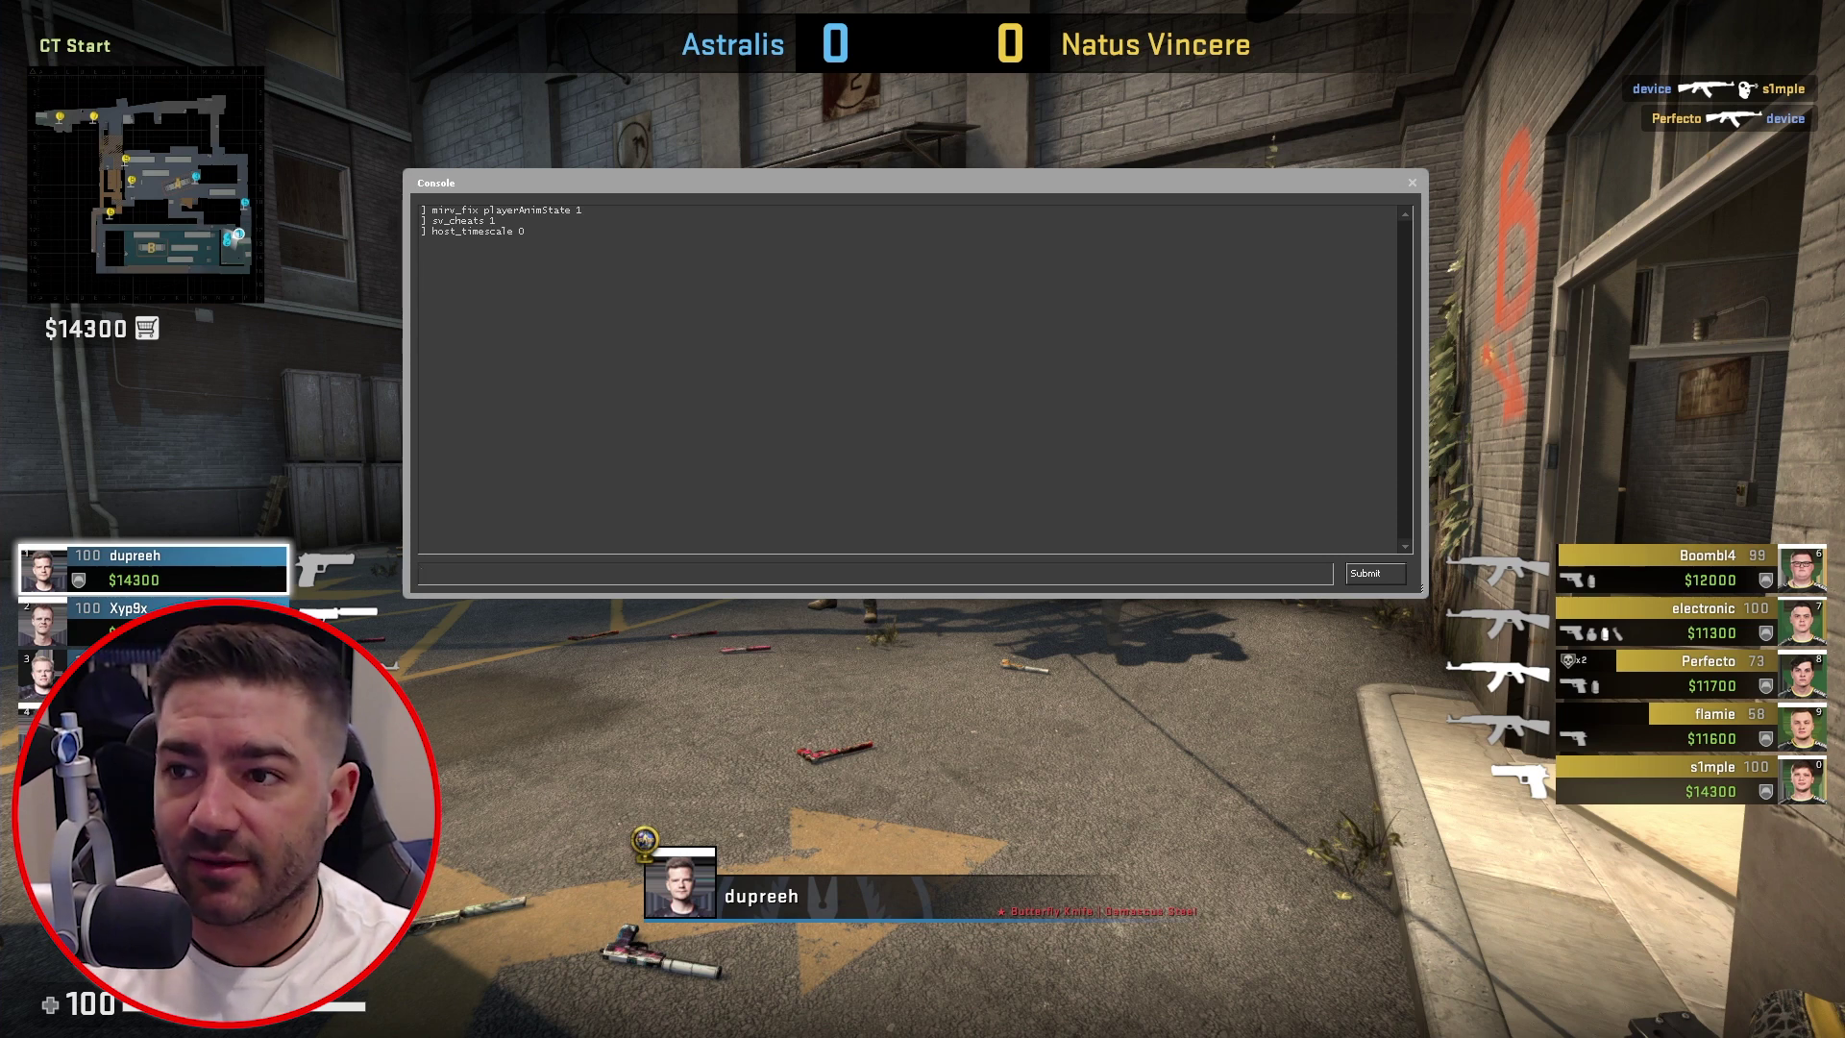
# - Enter mirv_snd_timescale 1 in the console, correcting a typo
pyautogui.write('mirv')
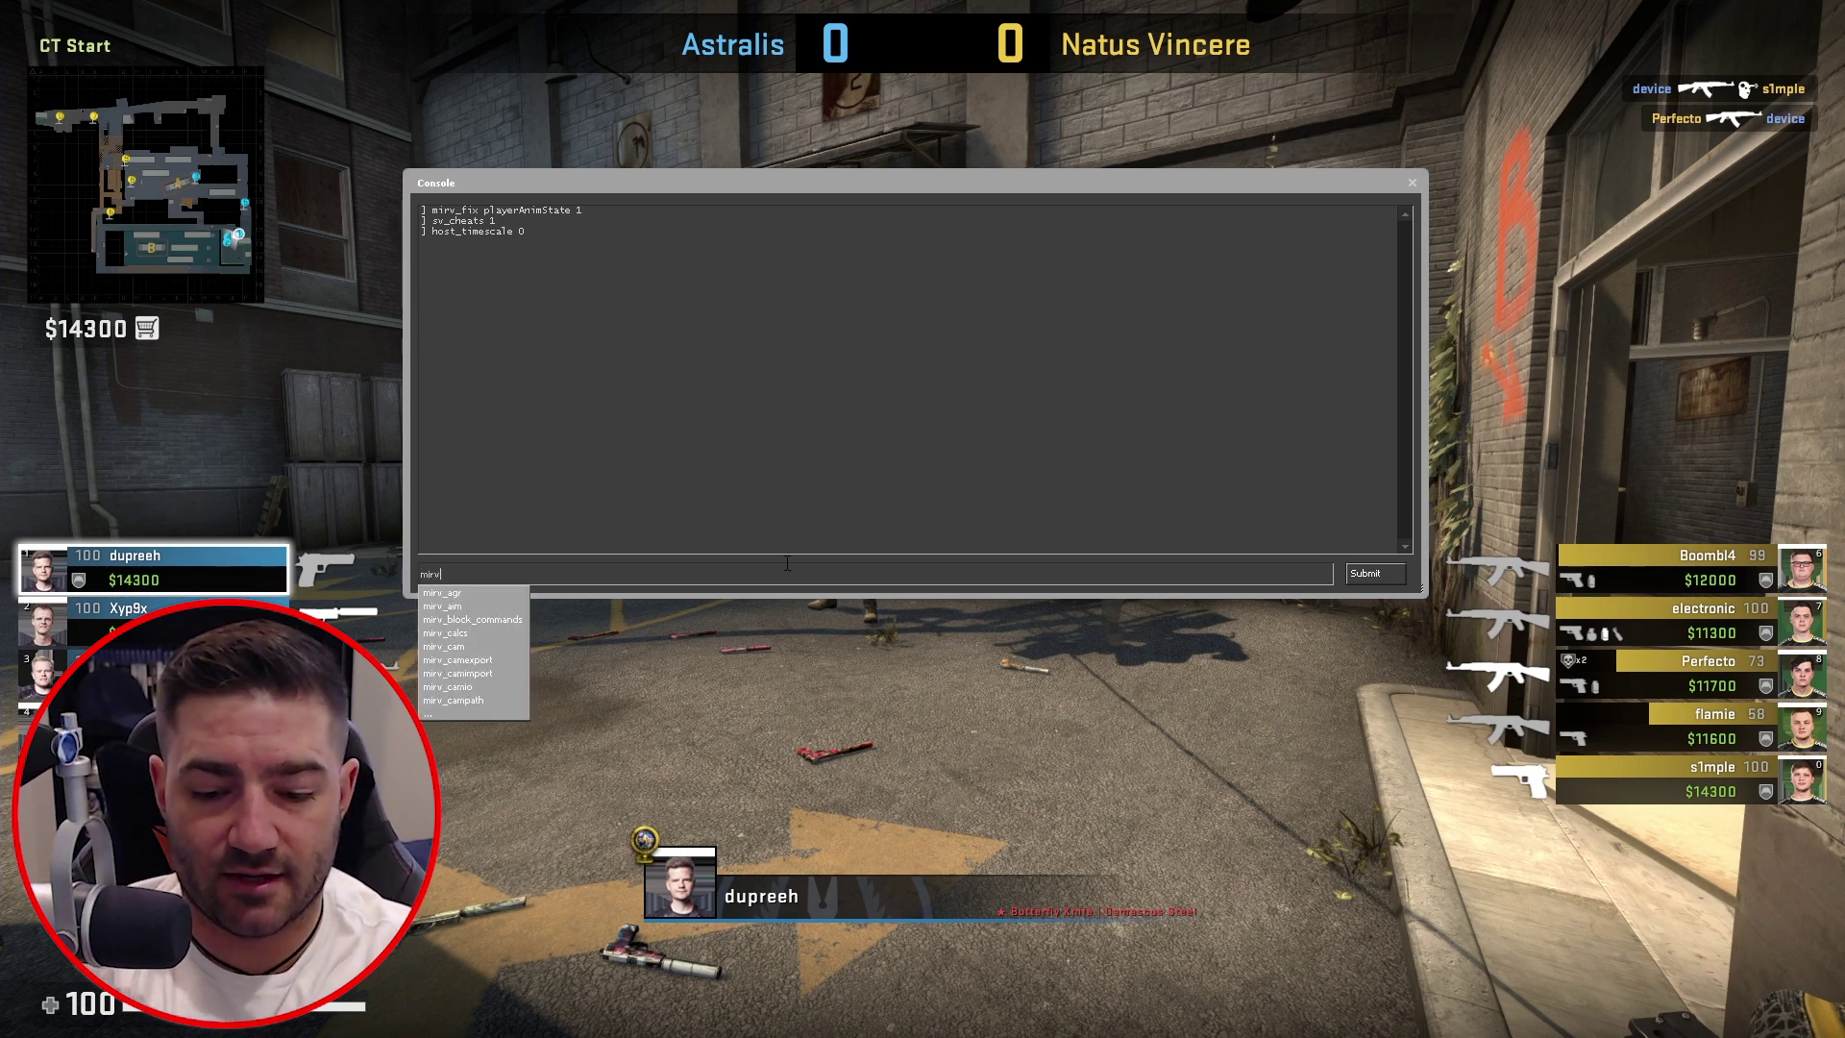
pyautogui.write('_sbnd')
pyautogui.press('BackSpace')
pyautogui.press('BackSpace')
pyautogui.press('BackSpace')
pyautogui.write('nd')
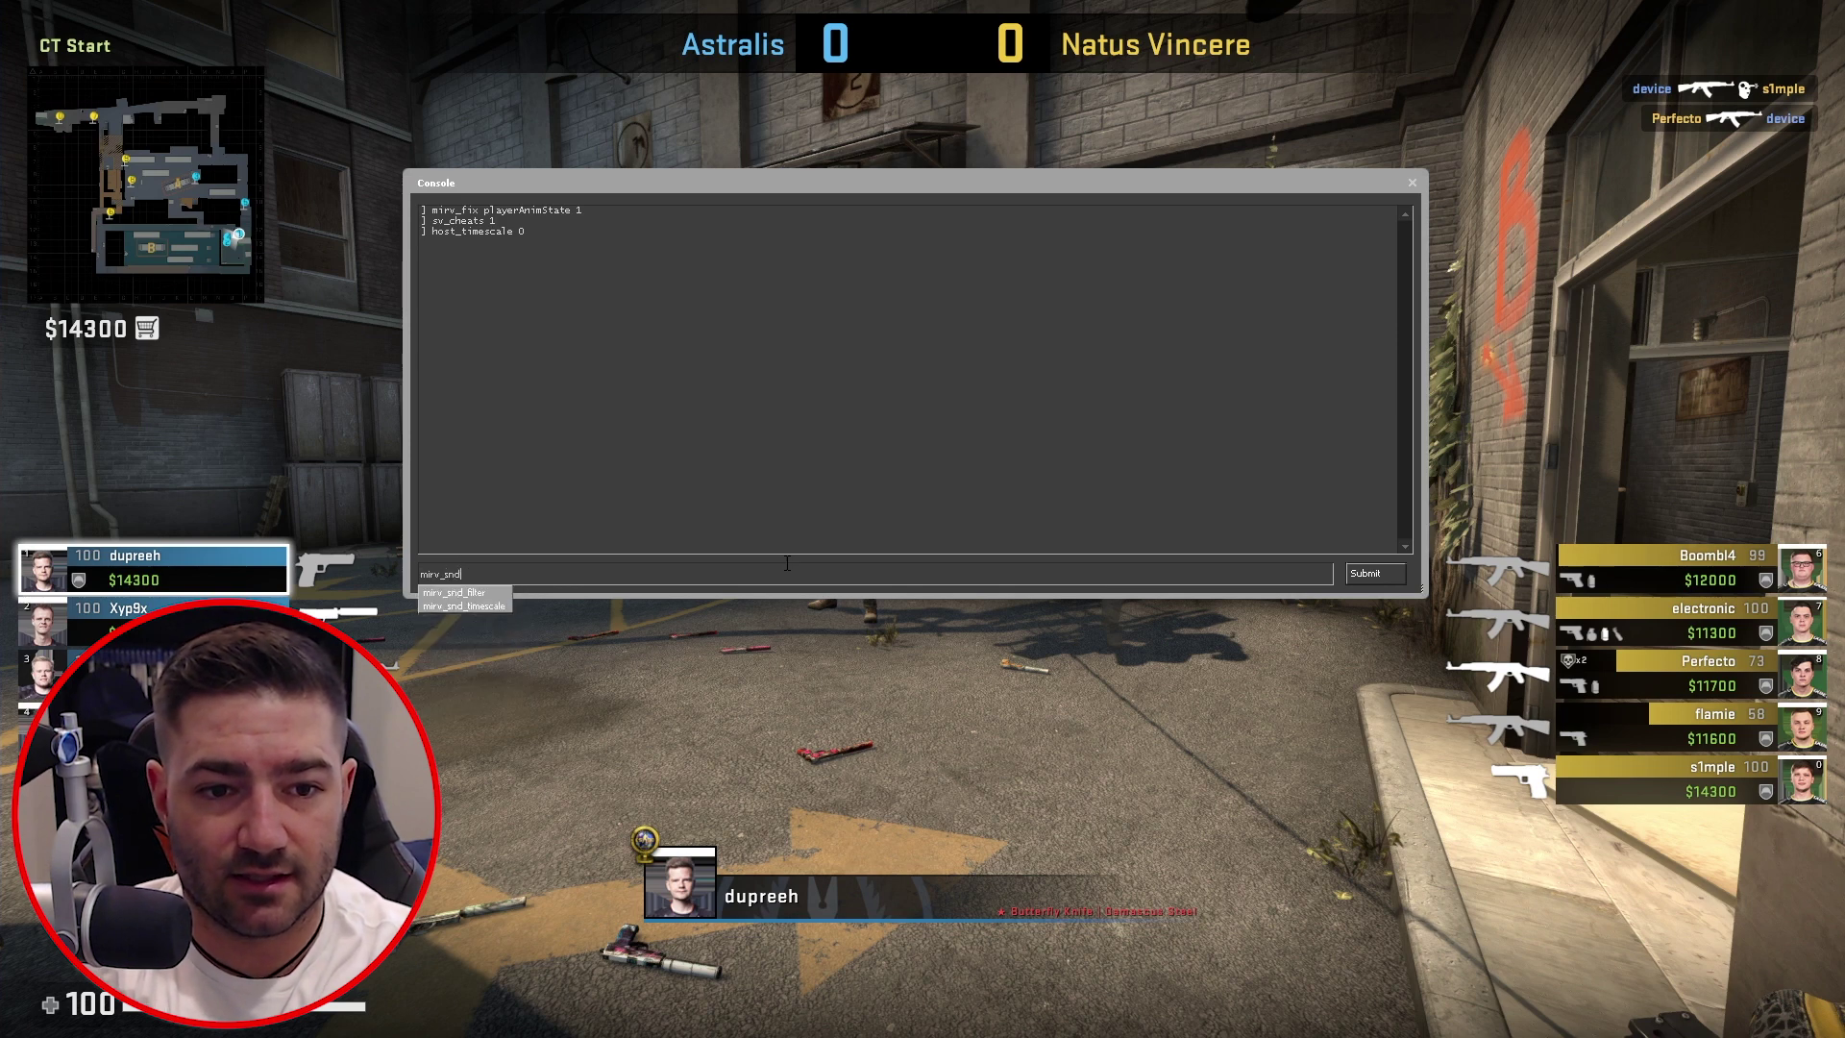
pyautogui.write('_tim')
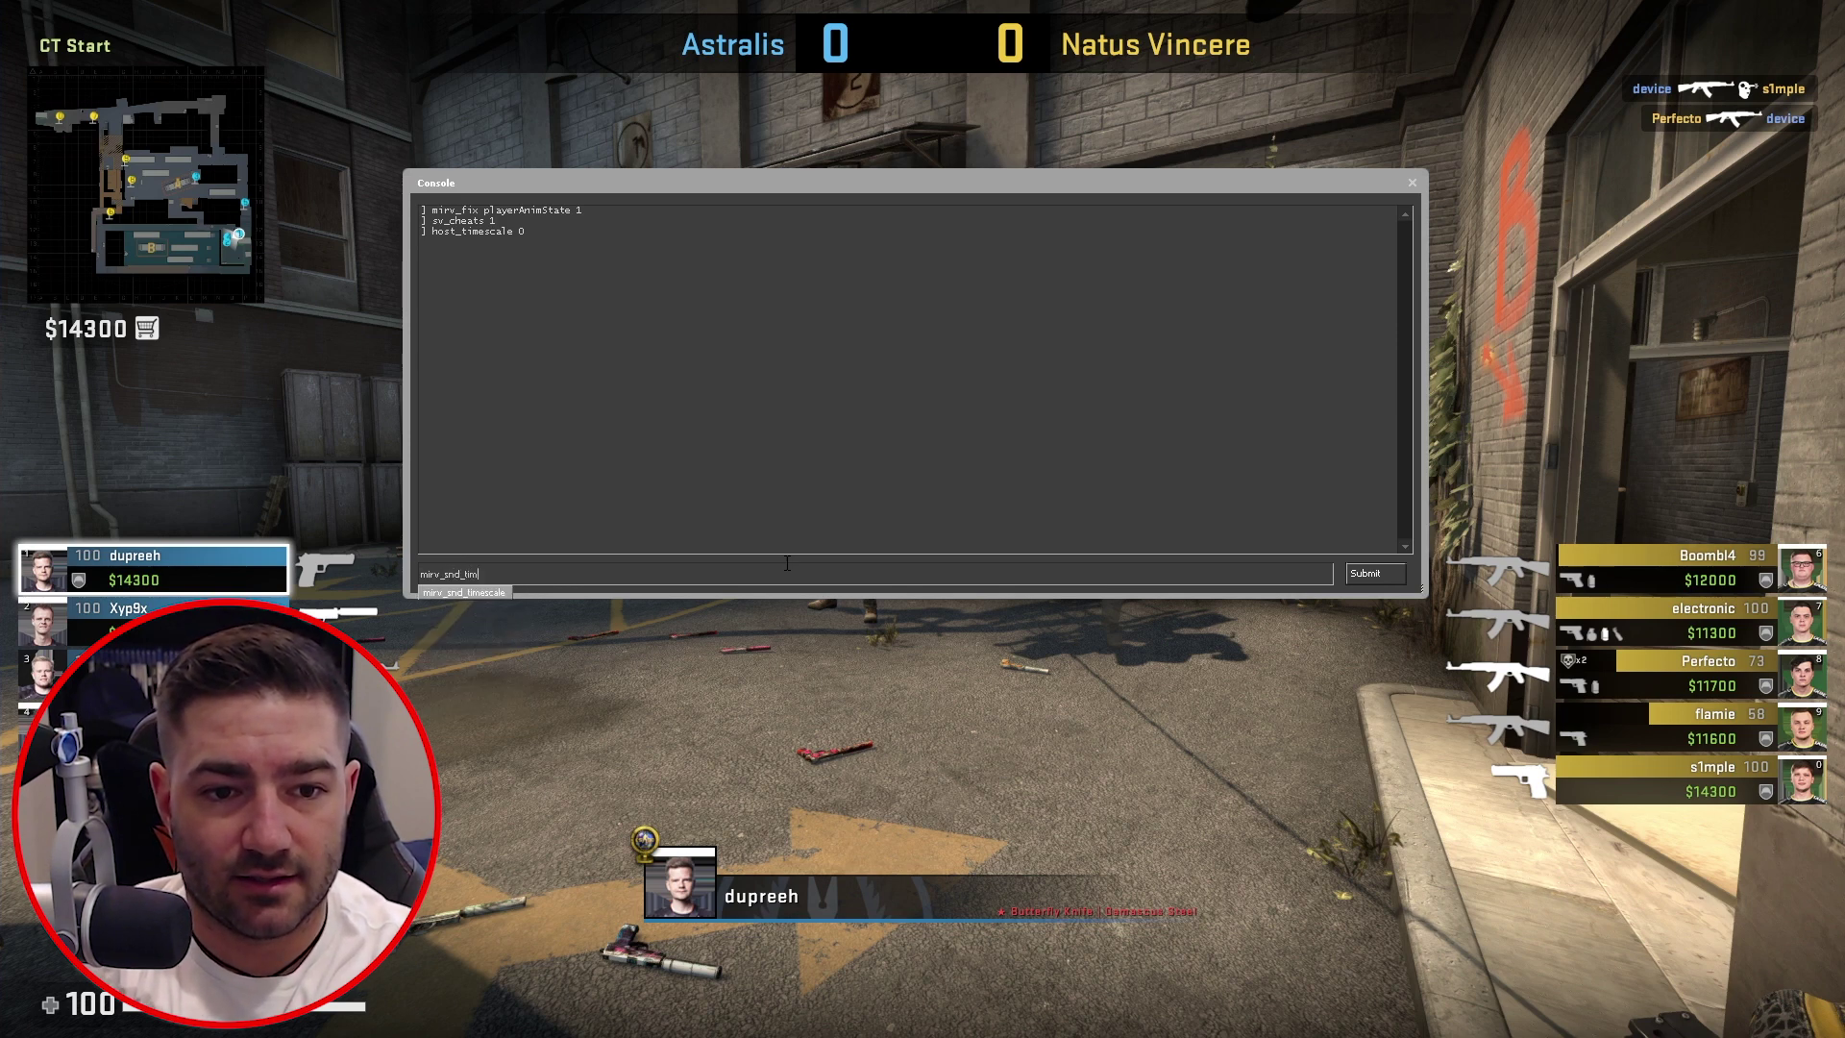
pyautogui.write('escale 1')
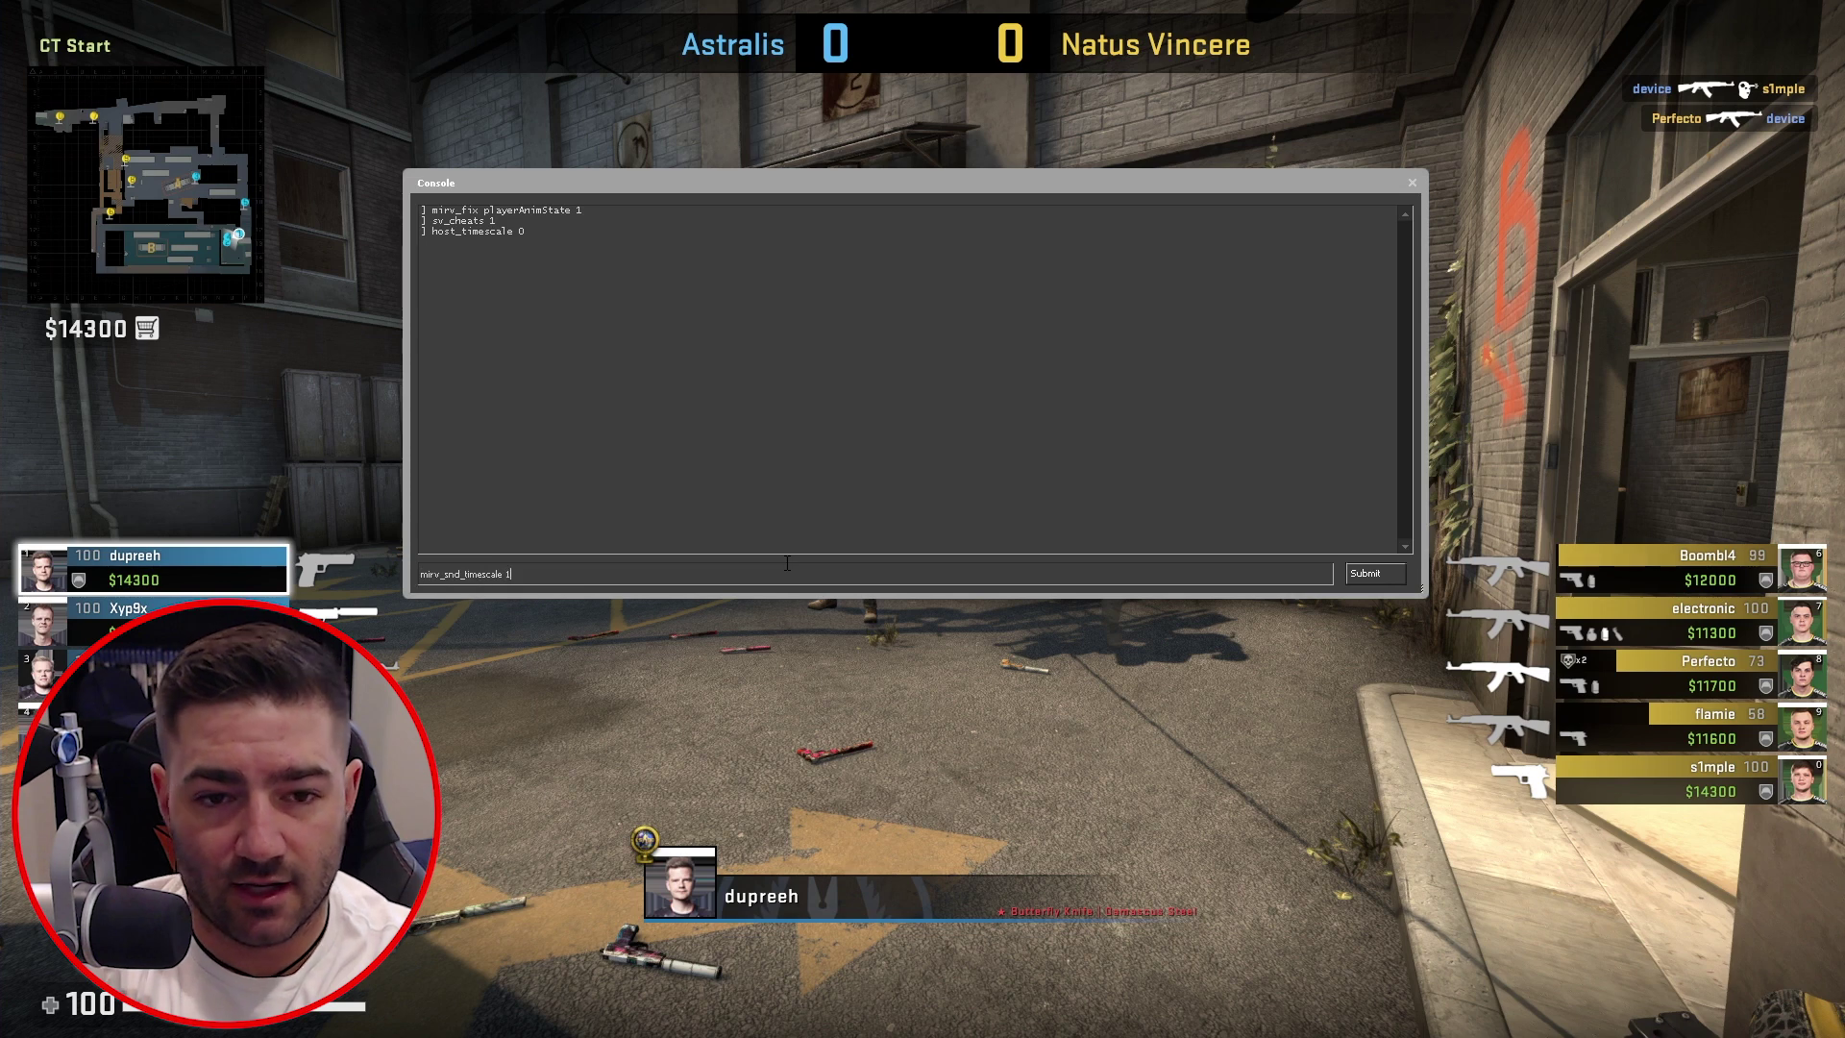
pyautogui.press('Return')
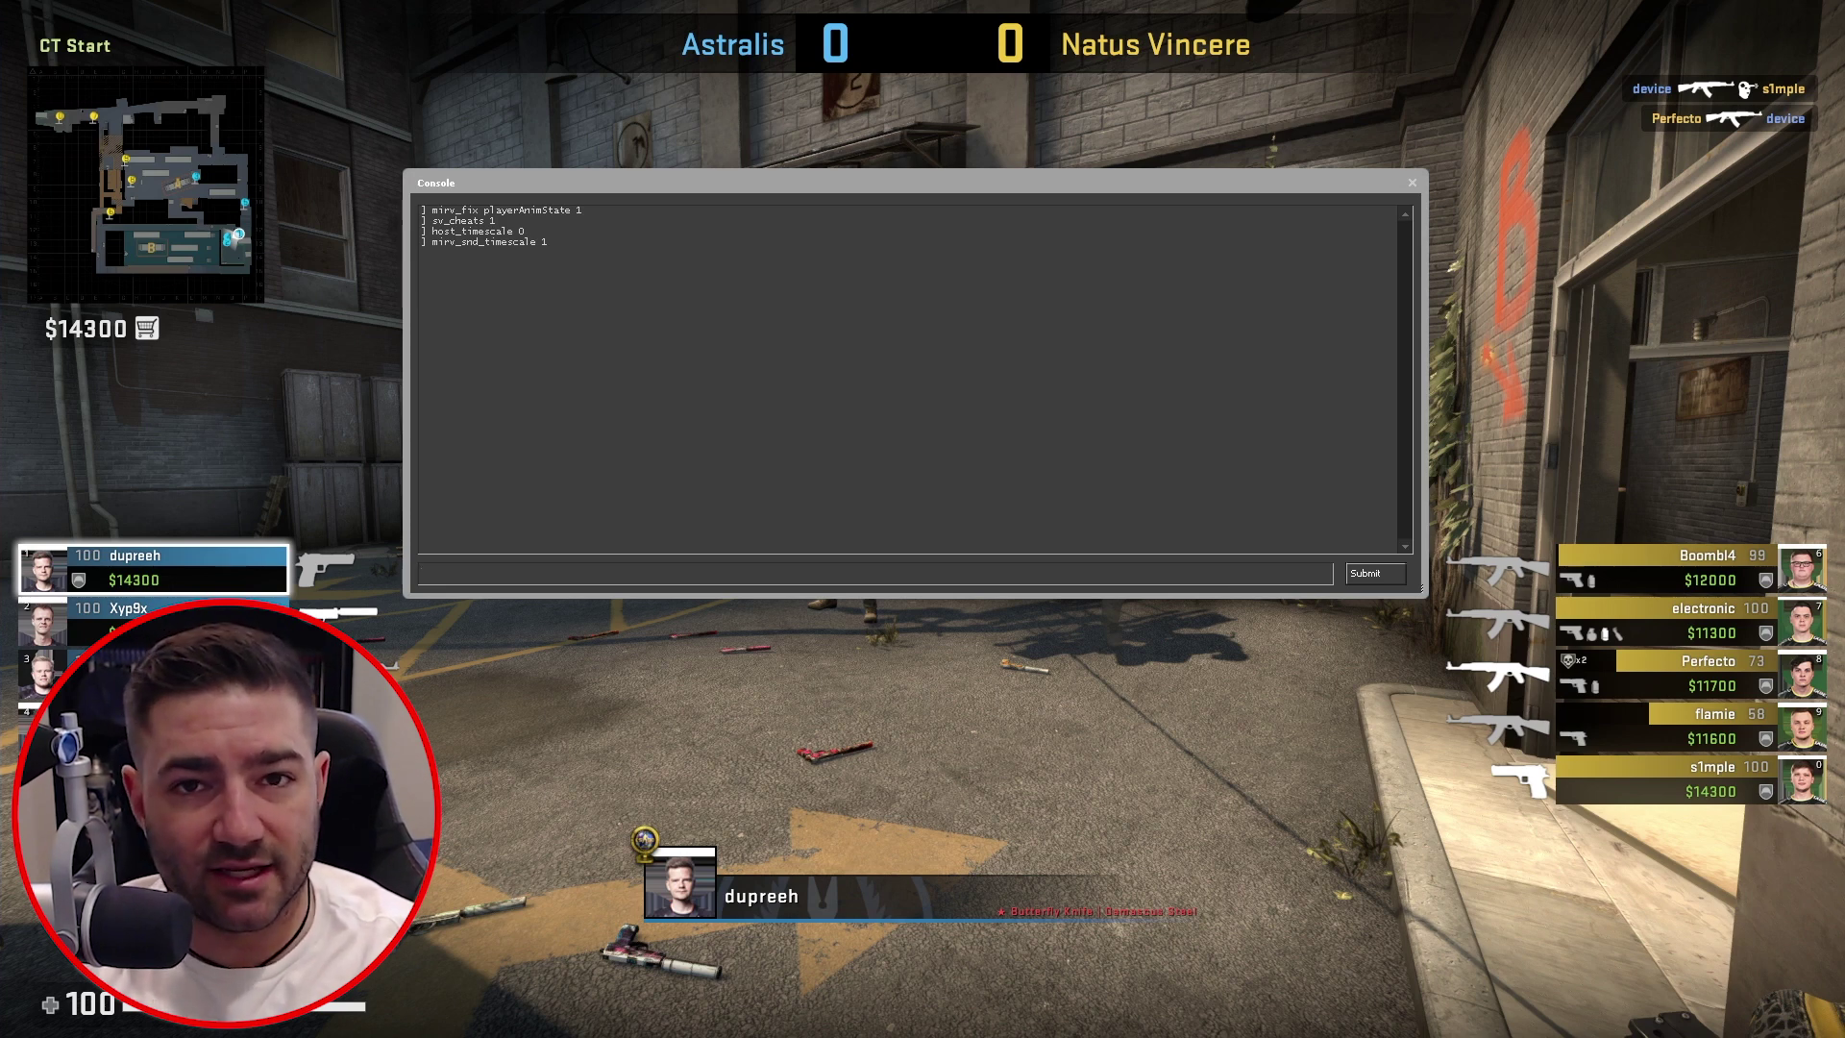
# - Enter cl_clock_correction 0 in the console
pyautogui.write('cl')
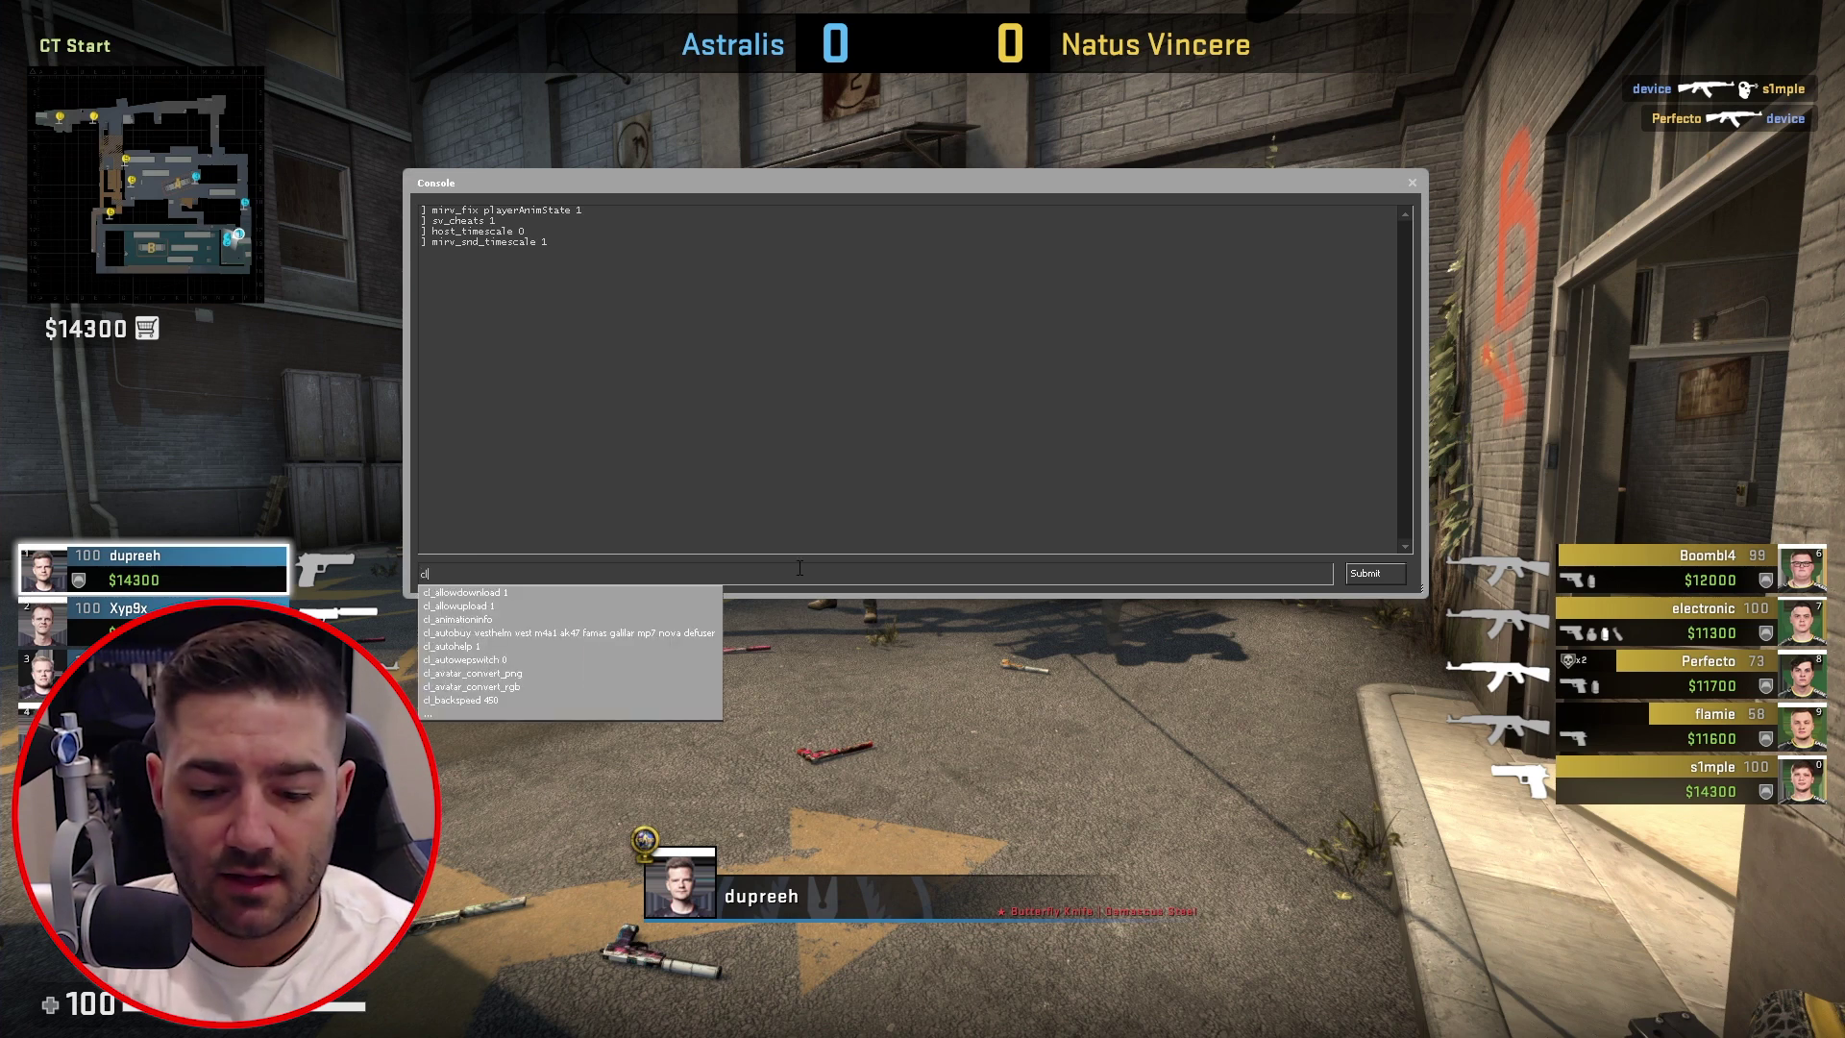
pyautogui.write('_c')
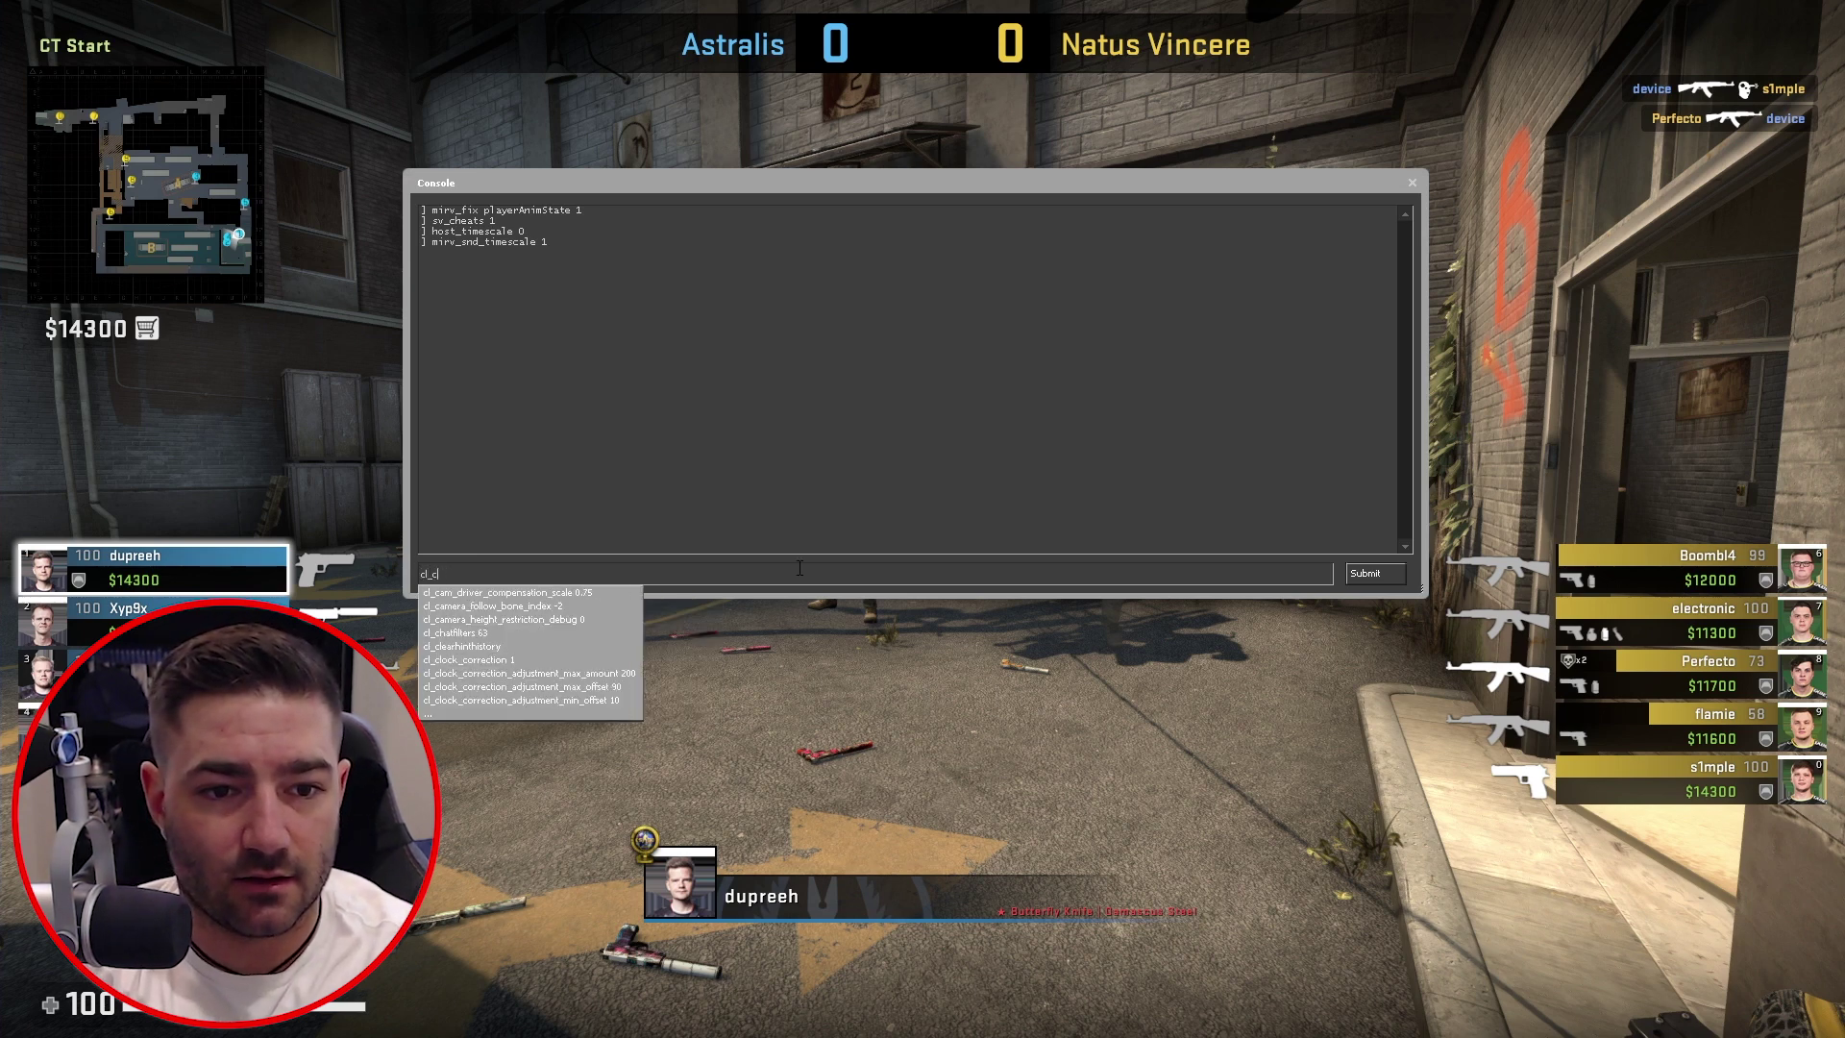
pyautogui.write('lock_correc')
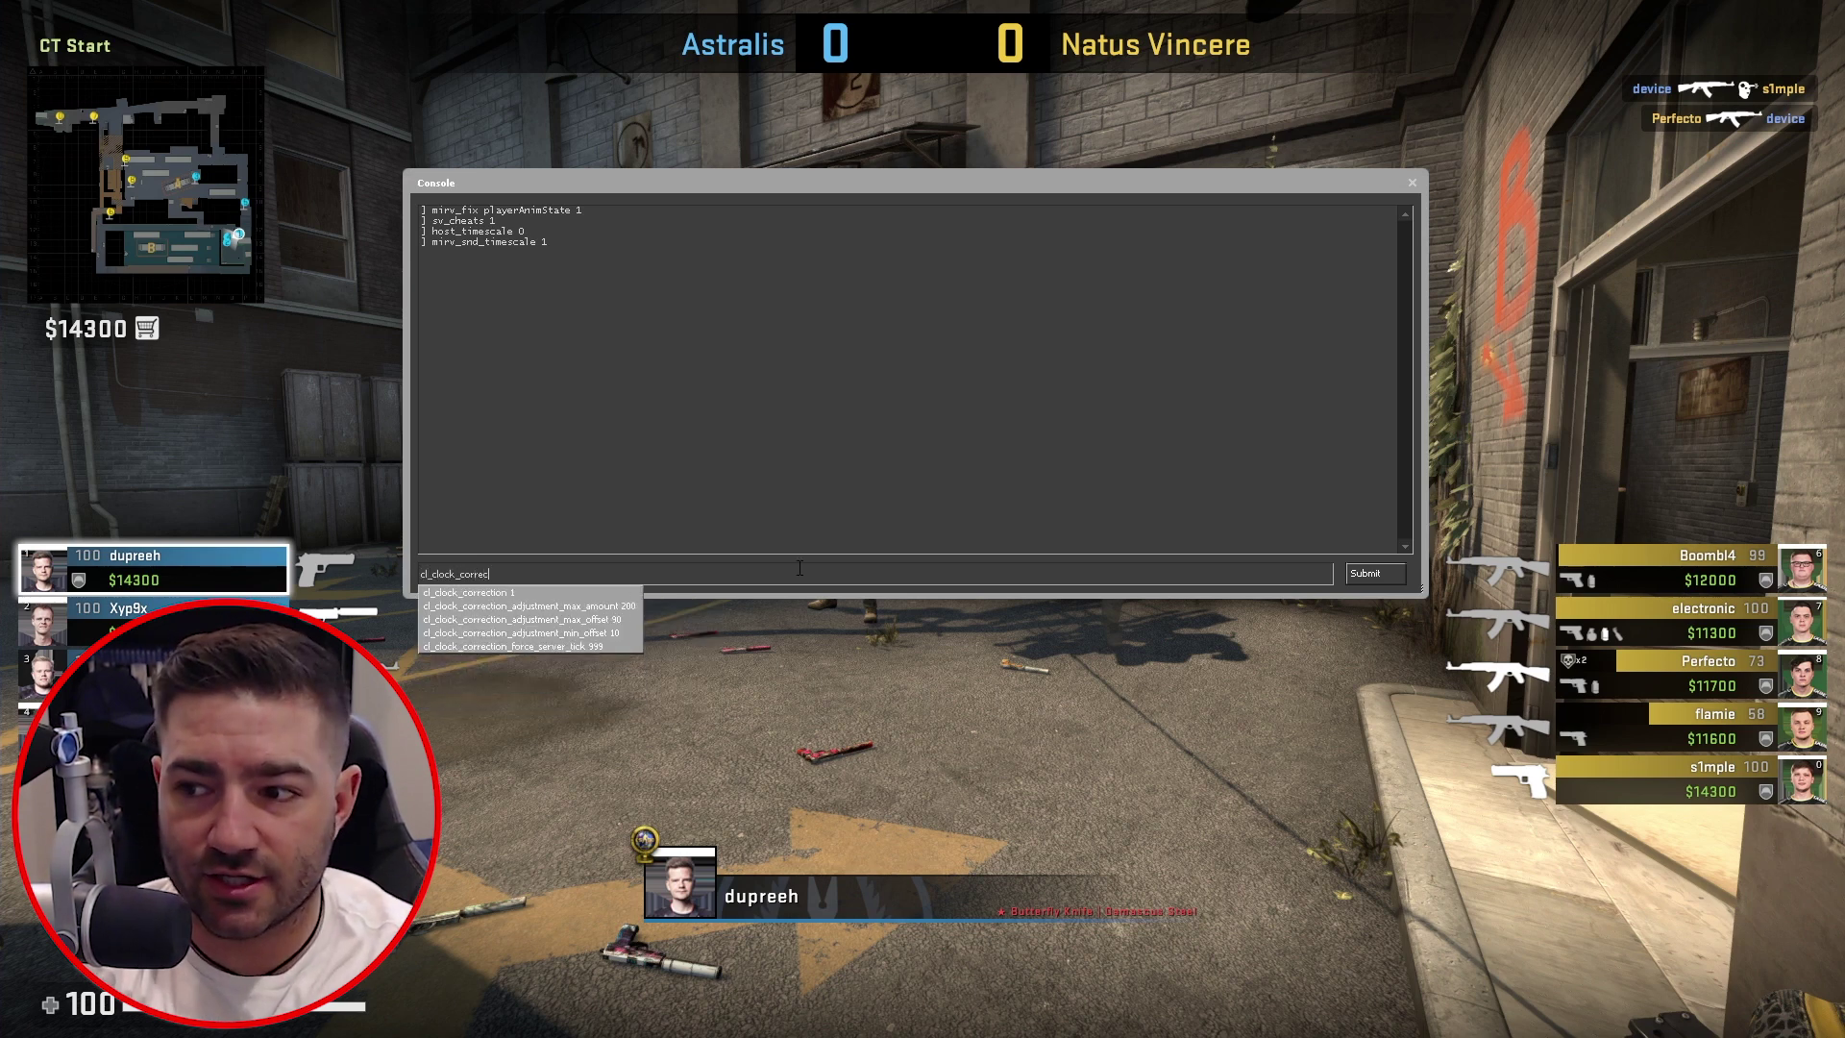
pyautogui.write('tion 0')
pyautogui.press('Return')
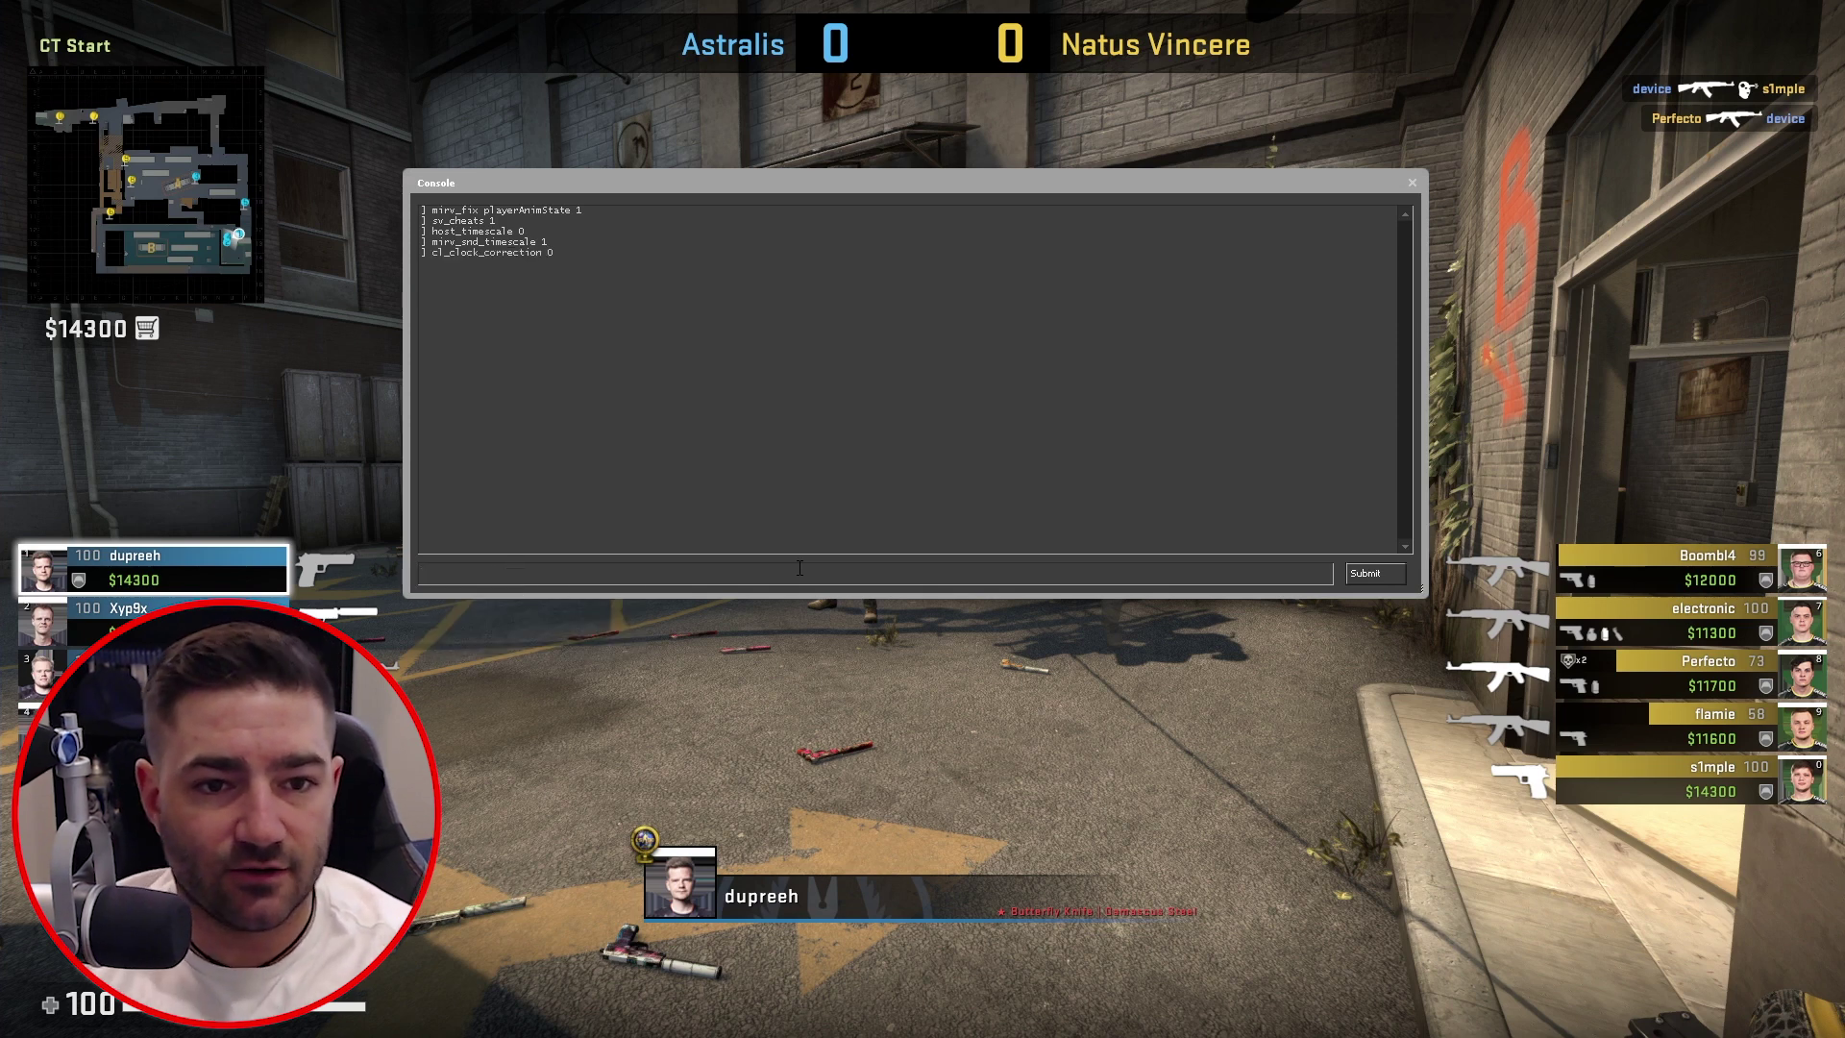